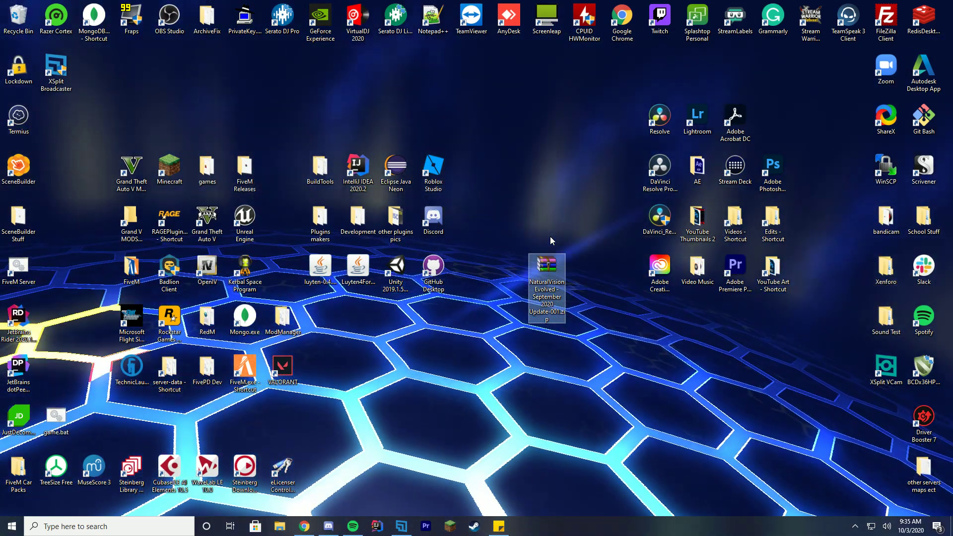
- Extract the '1. NVE - Single Player' and '2. NVE - FiveM' folders from the NaturalVision Evolved archive to the desktop
double_click(554, 291)
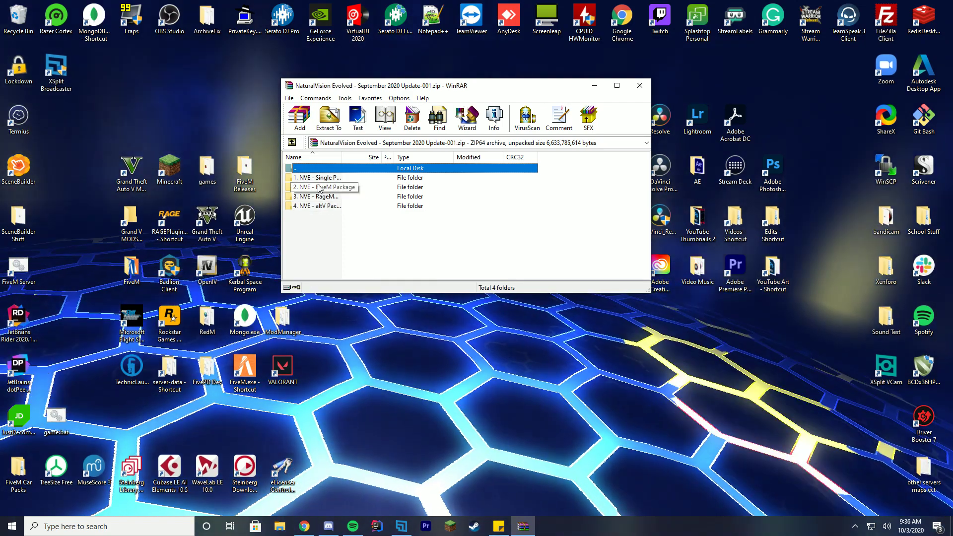
left_click(317, 178)
left_click(318, 187, "shift")
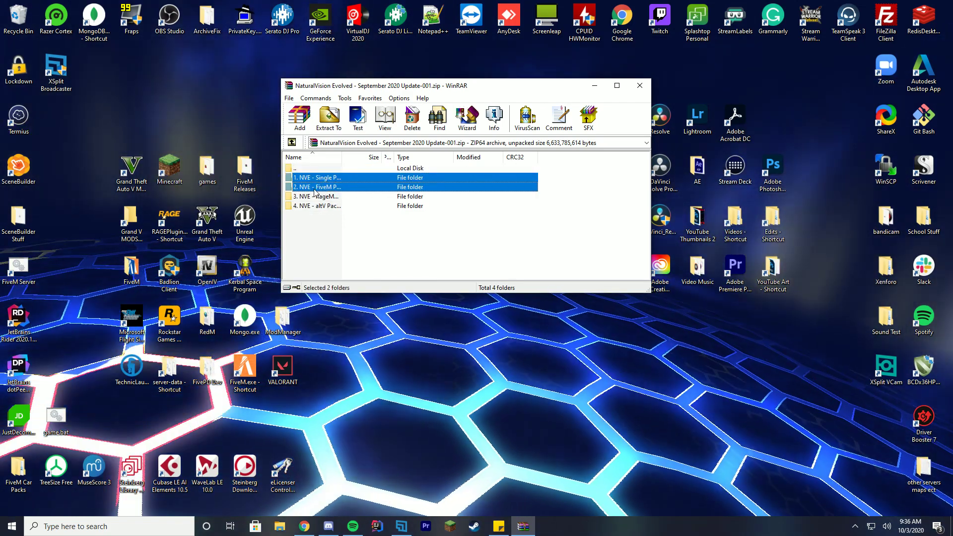
left_click_drag(318, 187, 421, 286)
left_click_drag(467, 408, 447, 386)
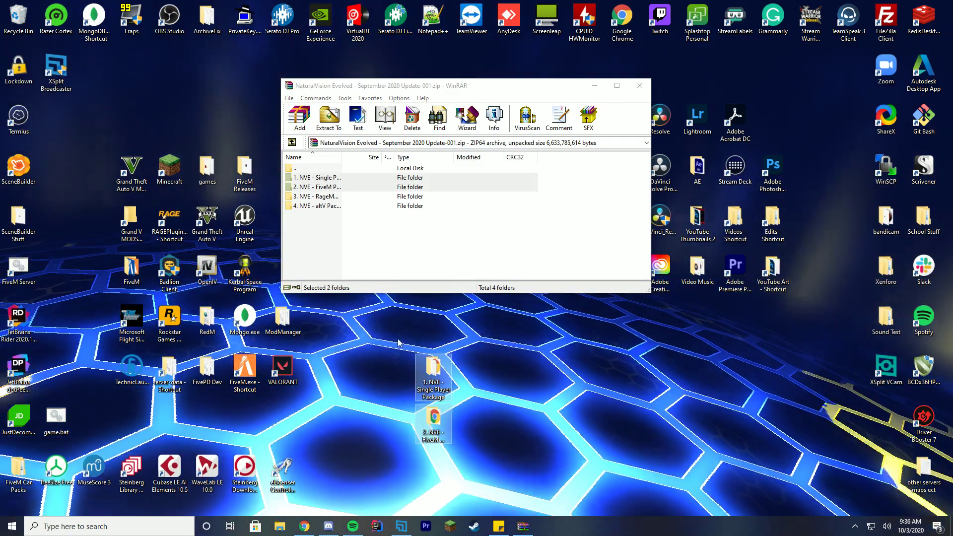
right_click(131, 171)
left_click(152, 133)
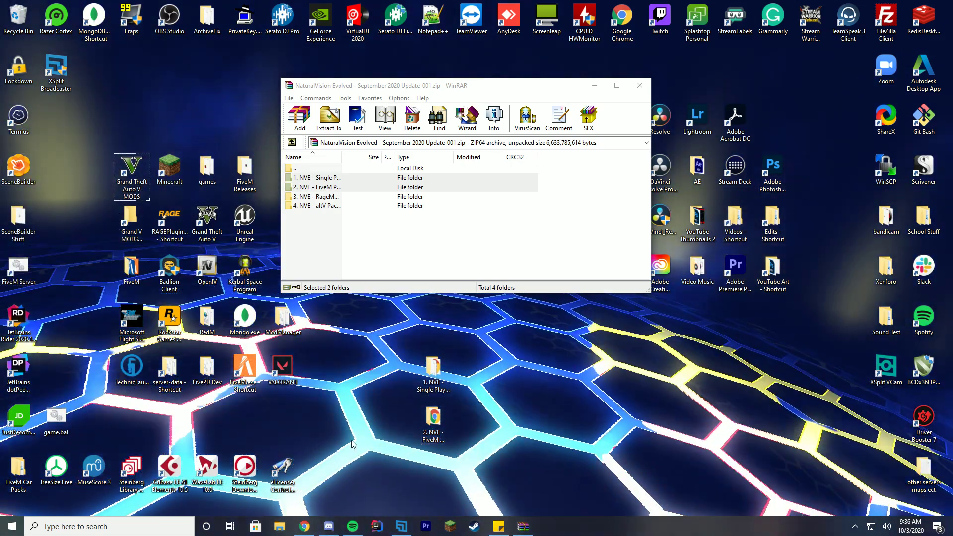
- Open Grand Theft Auto V's install folder via Steam Library > Properties > Local Files > Browse Local Files
left_click(474, 526)
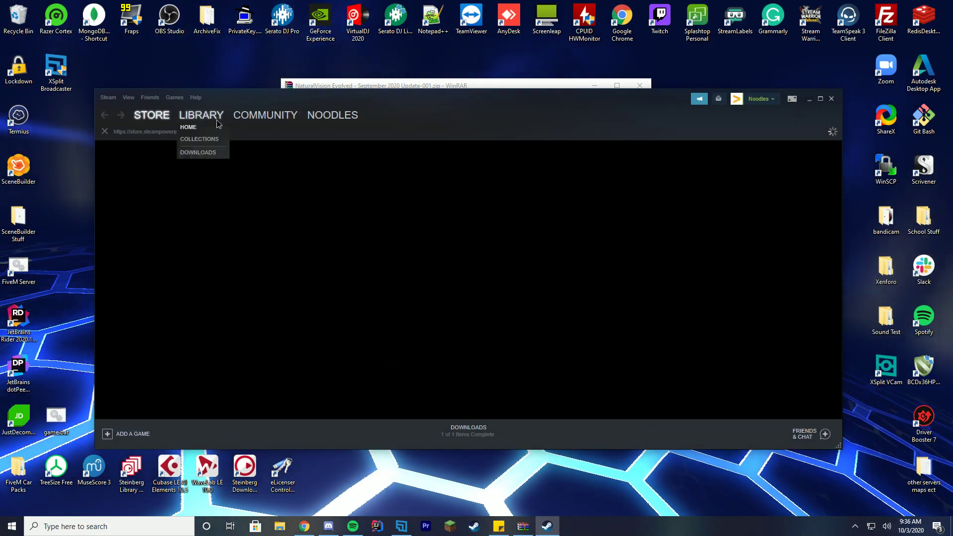
left_click(217, 120)
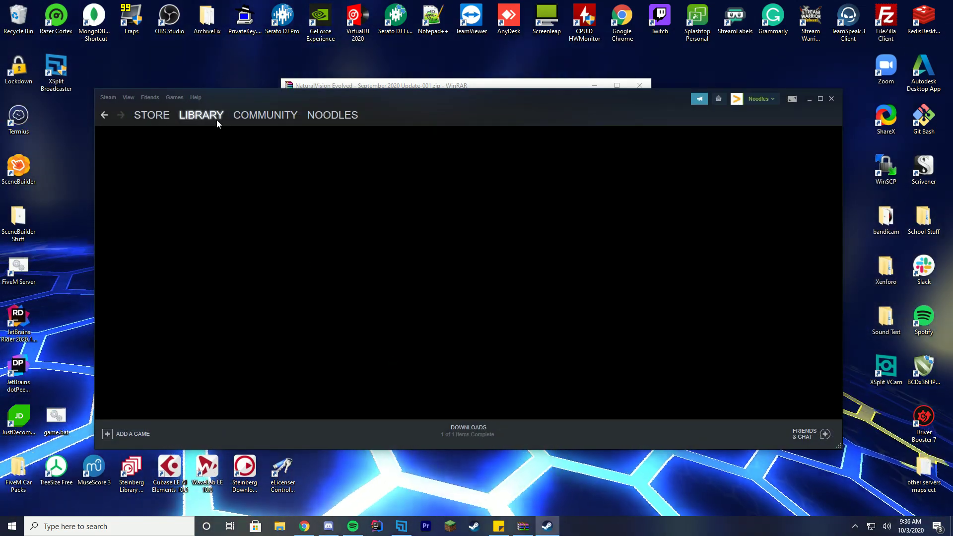
left_click(146, 316)
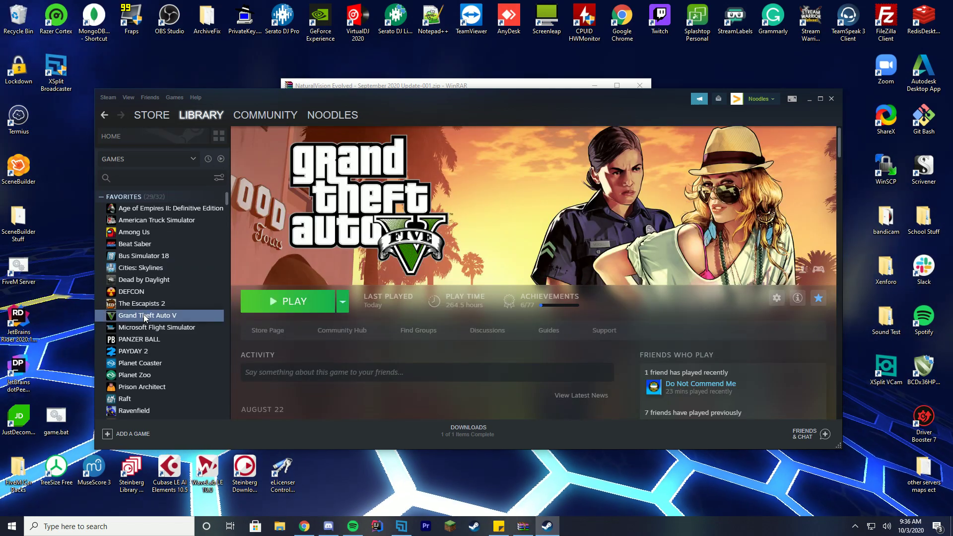
left_click(165, 381)
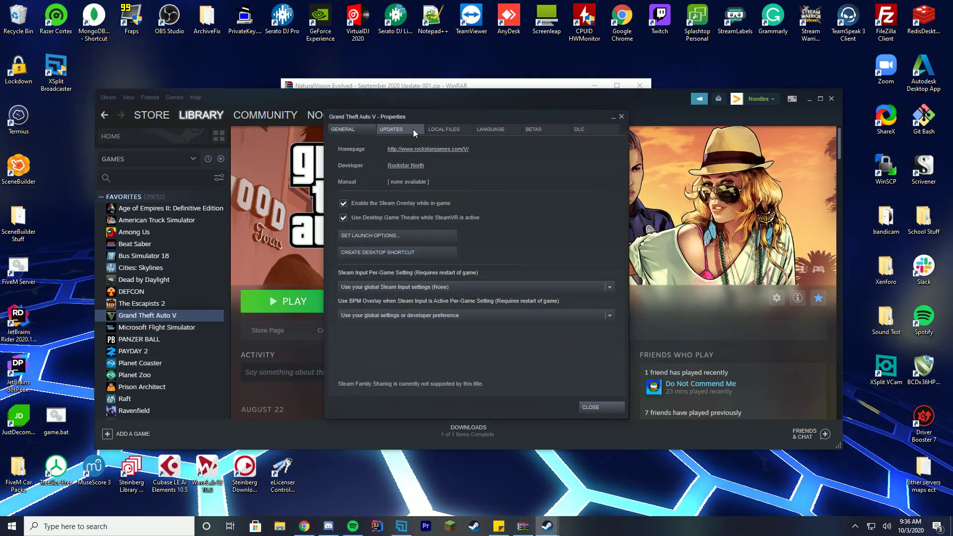
left_click(433, 130)
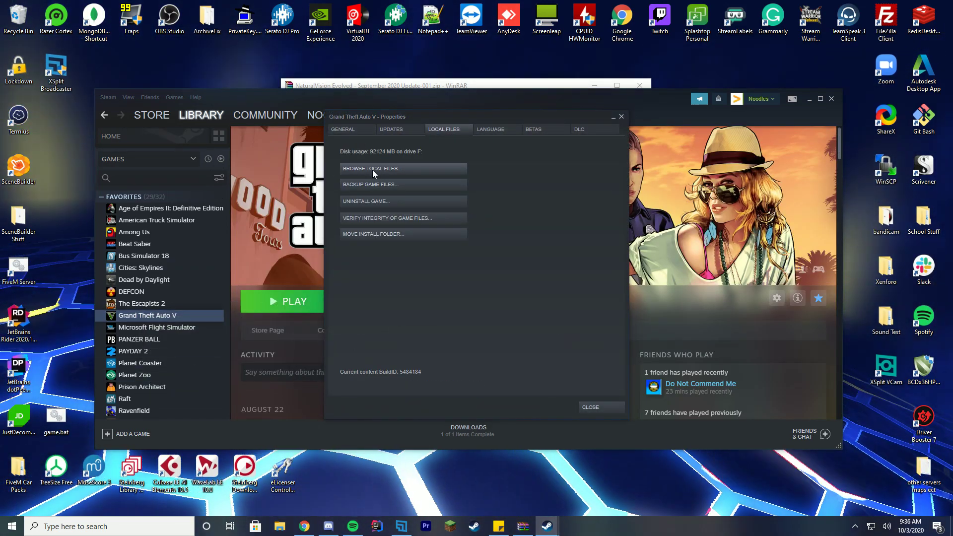
left_click(373, 172)
- Move the GTA V folder window right, close Steam Properties, minimize Steam, and put WinRAR upper left
left_click_drag(248, 109, 341, 94)
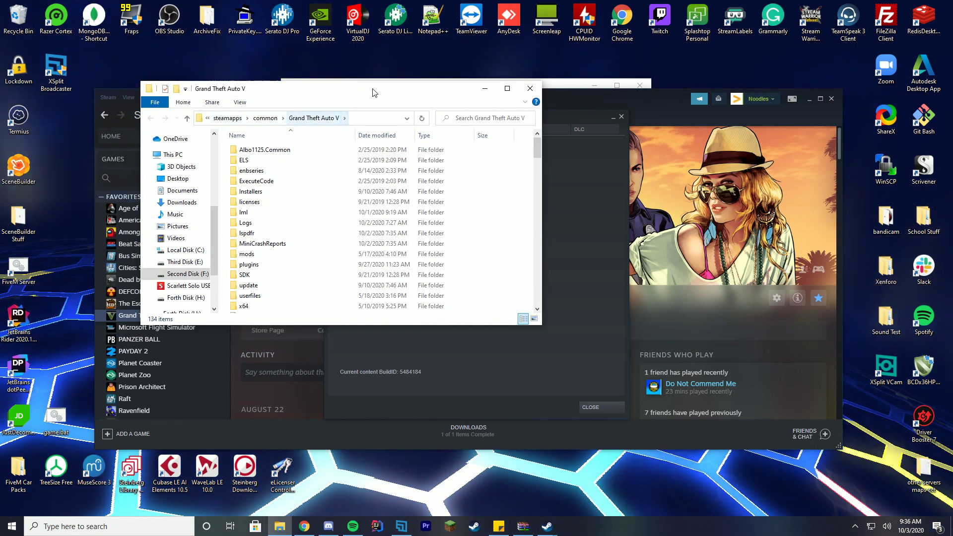
left_click_drag(377, 85, 624, 75)
left_click(621, 116)
left_click(810, 99)
scroll(540, 212, "down", 7)
scroll(540, 213, "up", 8)
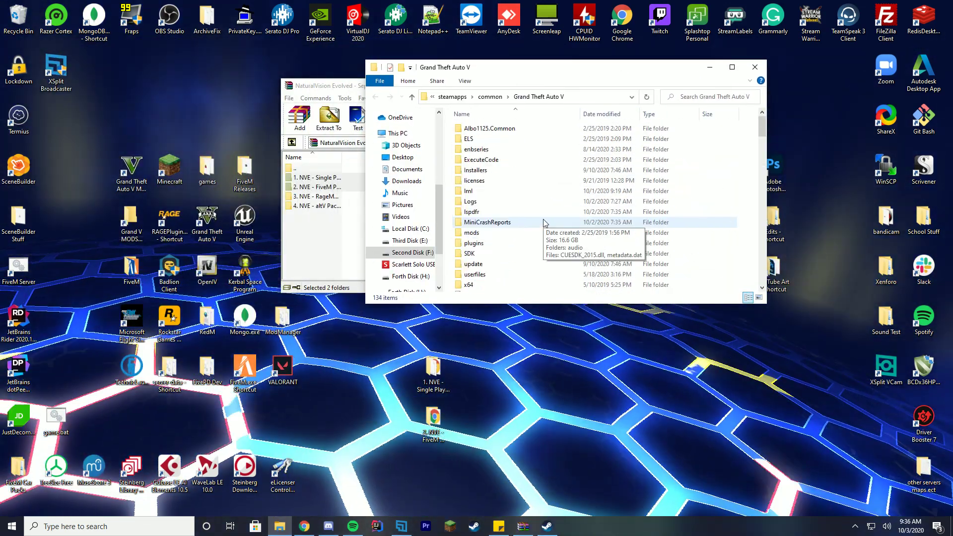
left_click_drag(516, 65, 618, 53)
scroll(603, 233, "down", 9)
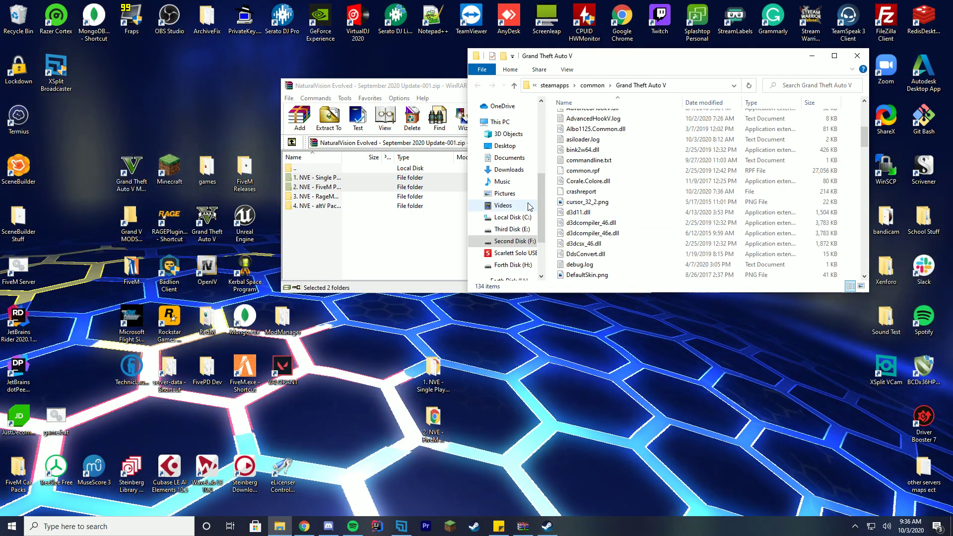
scroll(729, 238, "up", 6)
scroll(729, 238, "up", 6)
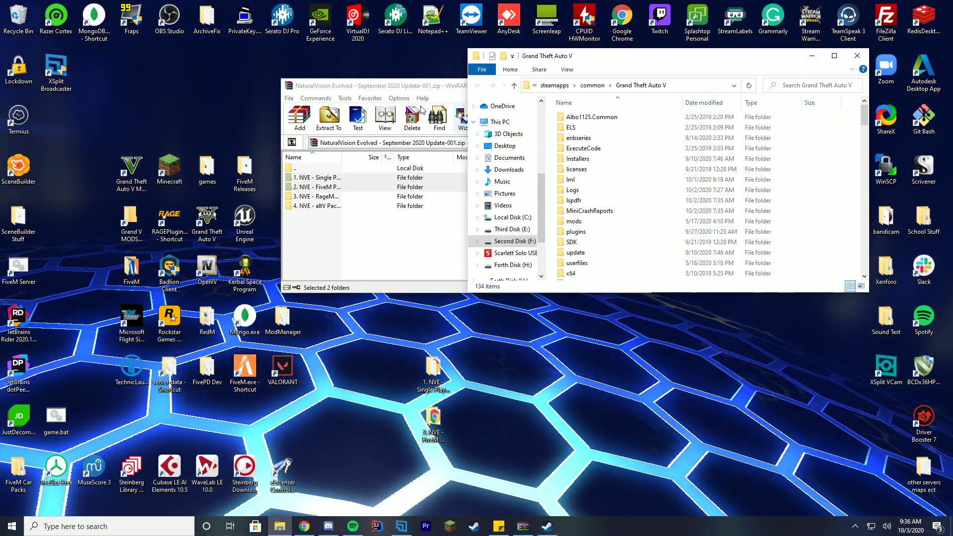
left_click_drag(388, 88, 202, 60)
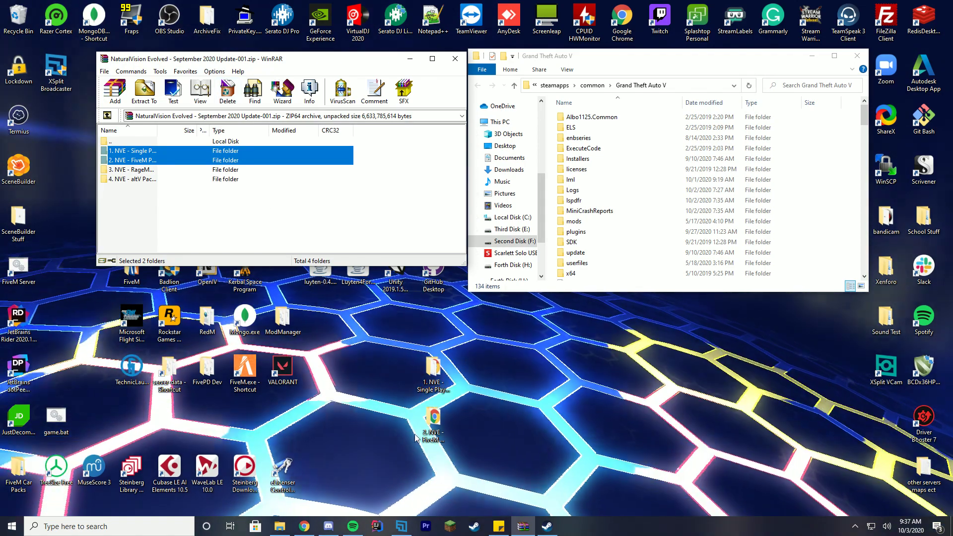
- Close the archive, tidy the package folders, and open the Single Player package beside the GTA V folder
left_click(455, 59)
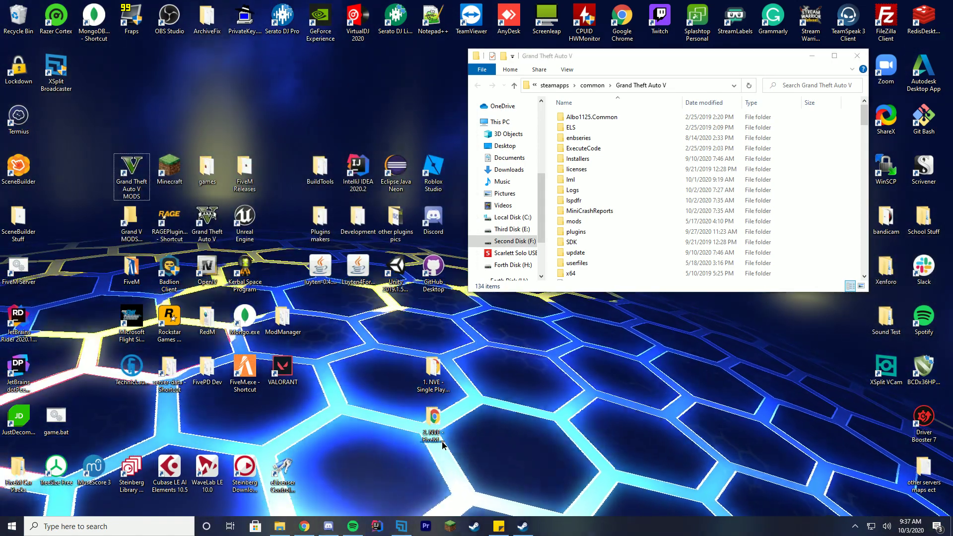
left_click_drag(442, 442, 585, 375)
left_click_drag(433, 369, 440, 382)
left_click_drag(585, 370, 527, 370)
double_click(434, 370)
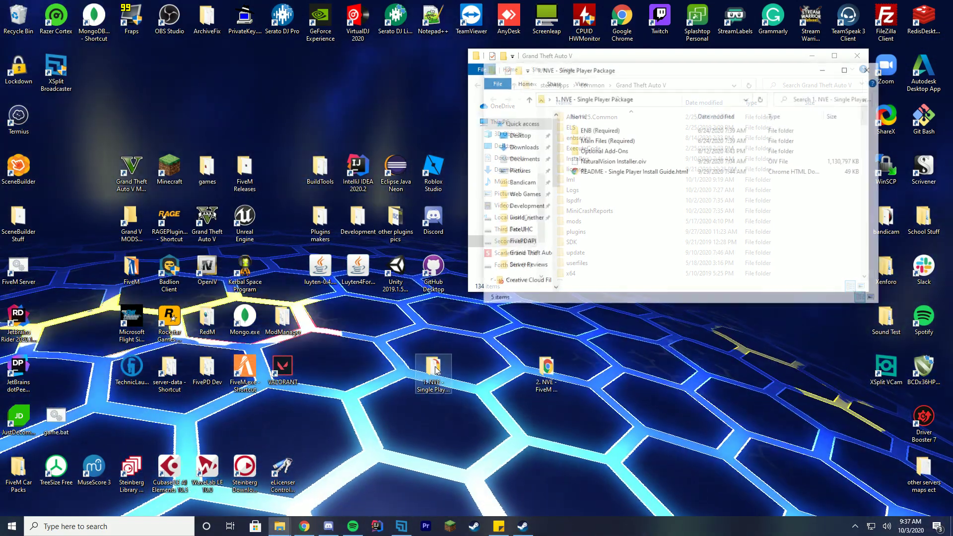
left_click_drag(688, 88, 248, 112)
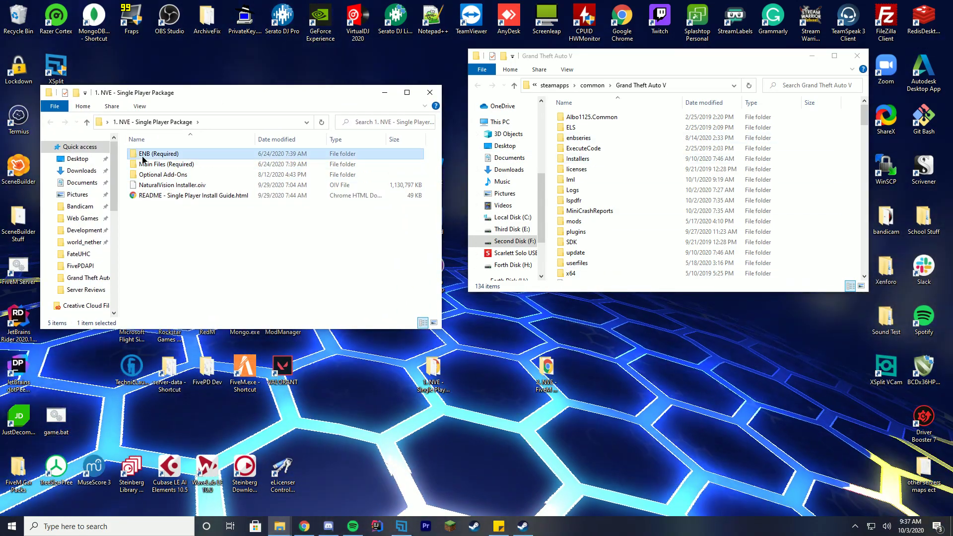
- Copy the five ENB Medium Settings Preset [RECOMMENDED] files into the GTA V folder, replacing and retrying
double_click(144, 154)
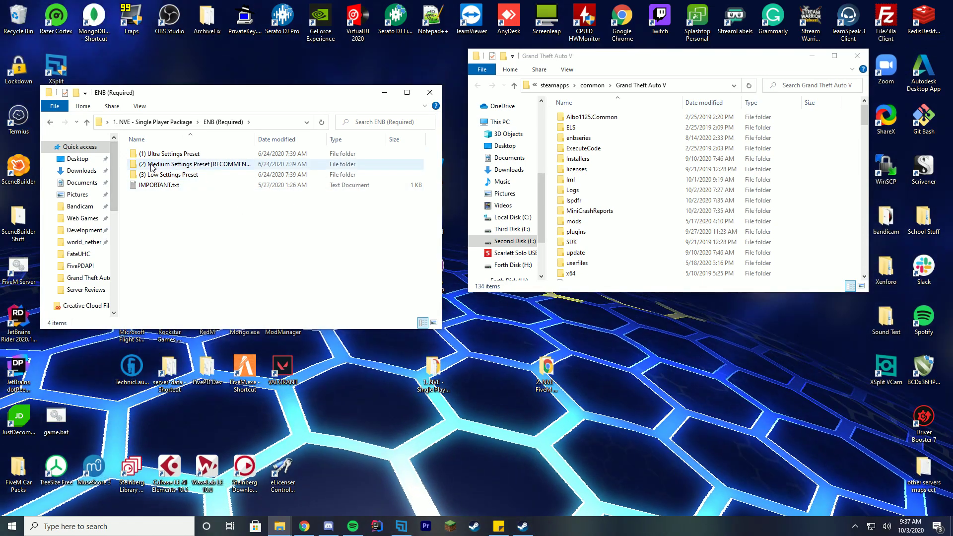
double_click(188, 164)
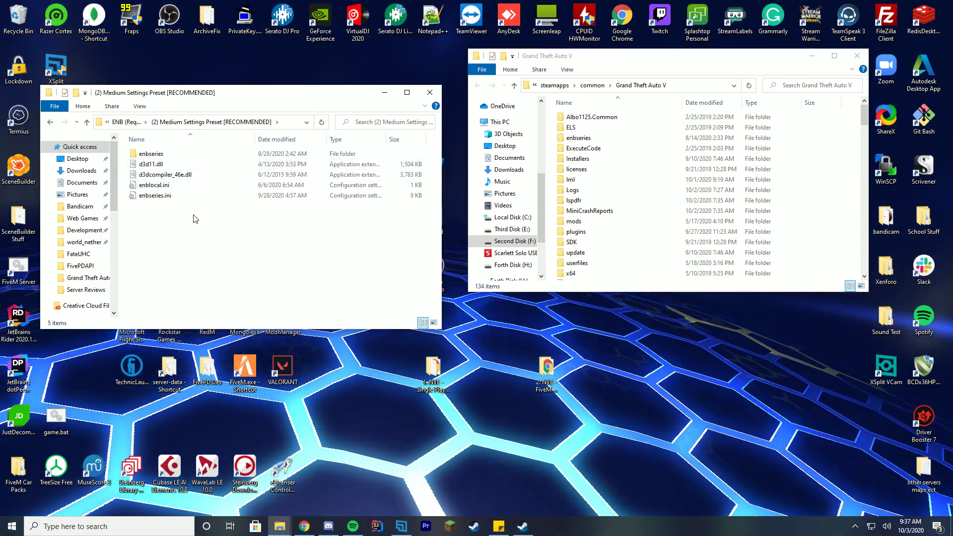
left_click_drag(196, 196, 860, 174)
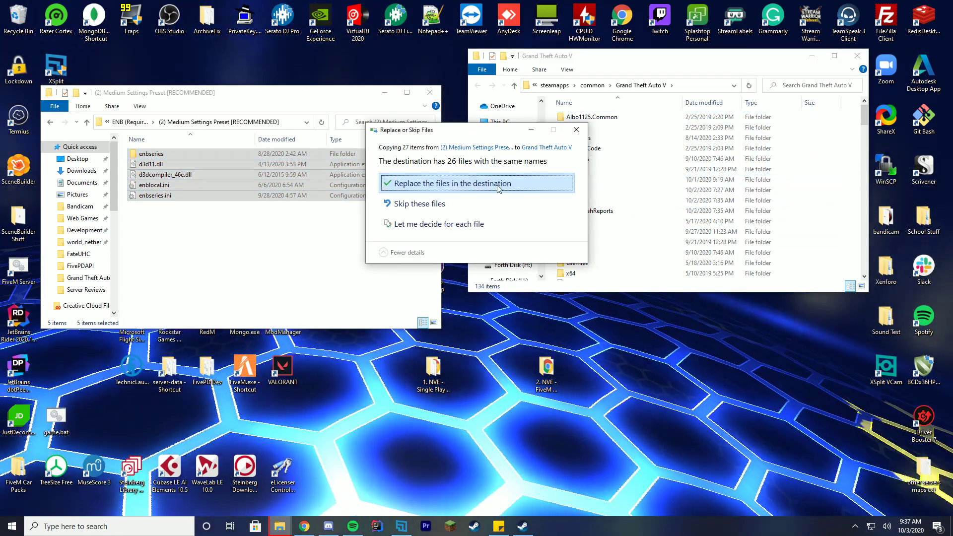
left_click(497, 185)
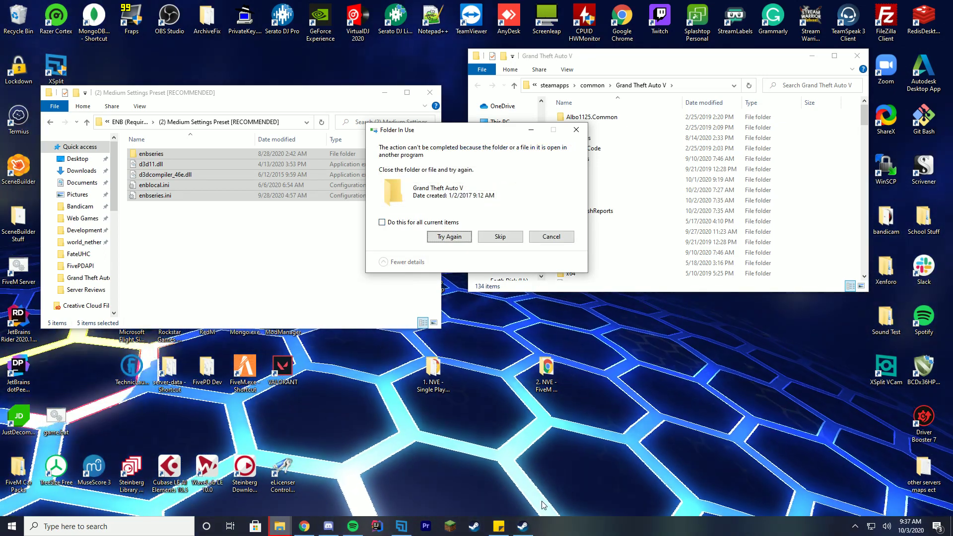
left_click(402, 527)
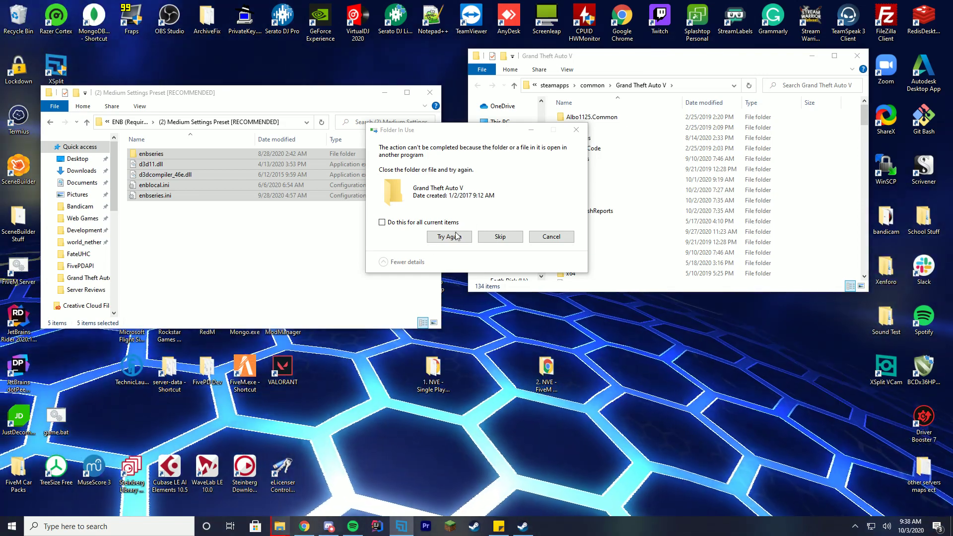
left_click(450, 236)
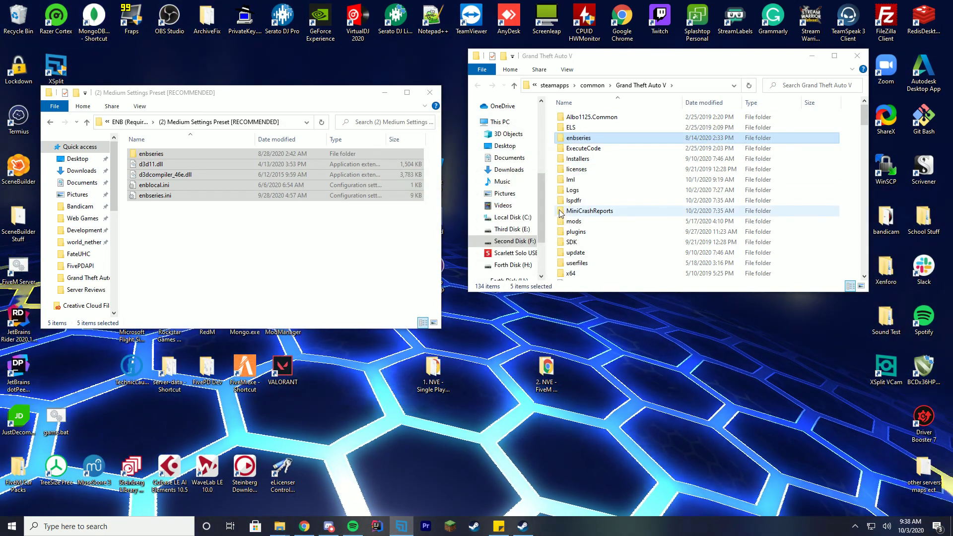
scroll(571, 196, "down", 6)
scroll(579, 186, "up", 6)
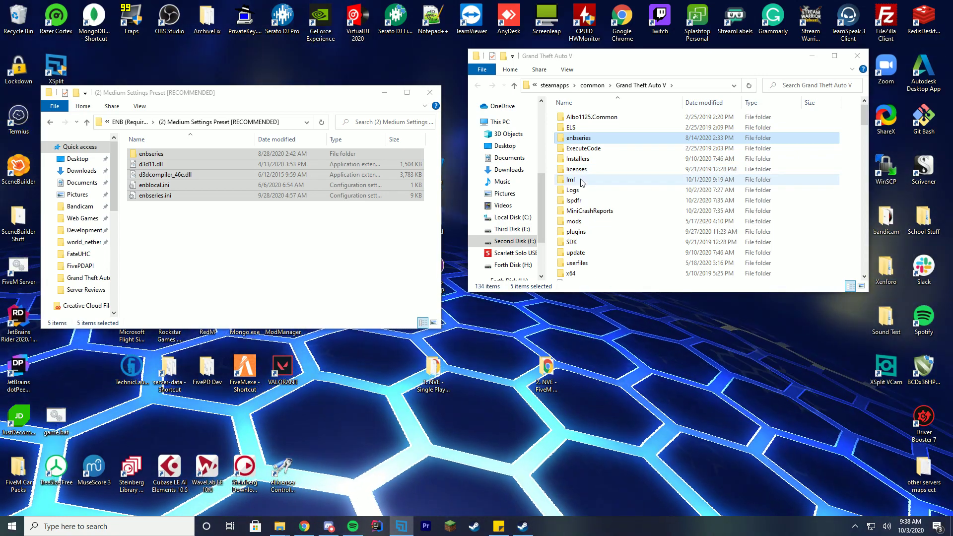
- Copy dinput8.dll, timecyclemods.asi and timecyclemods.ini from Main Files (Required) into the GTA V folder, replacing existing files
left_click(86, 122)
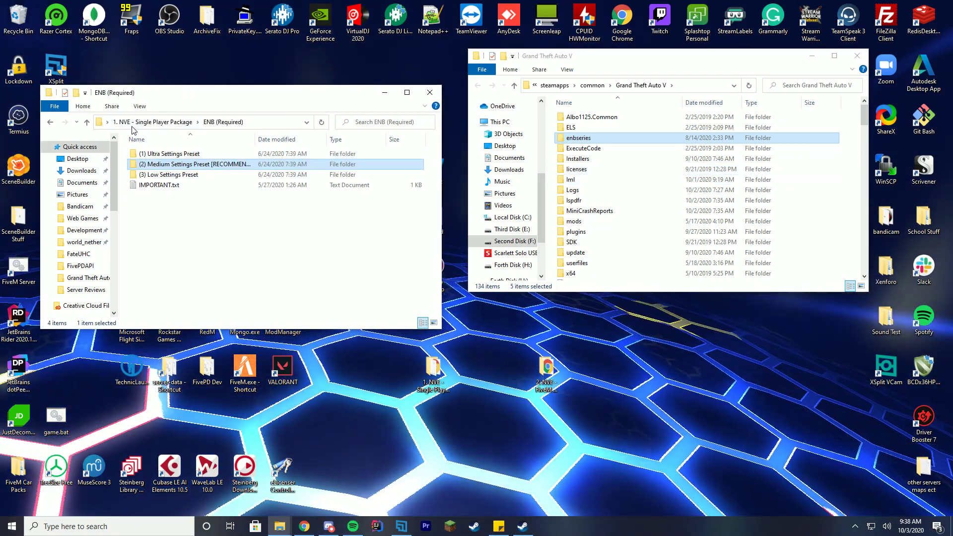
left_click(86, 122)
double_click(164, 164)
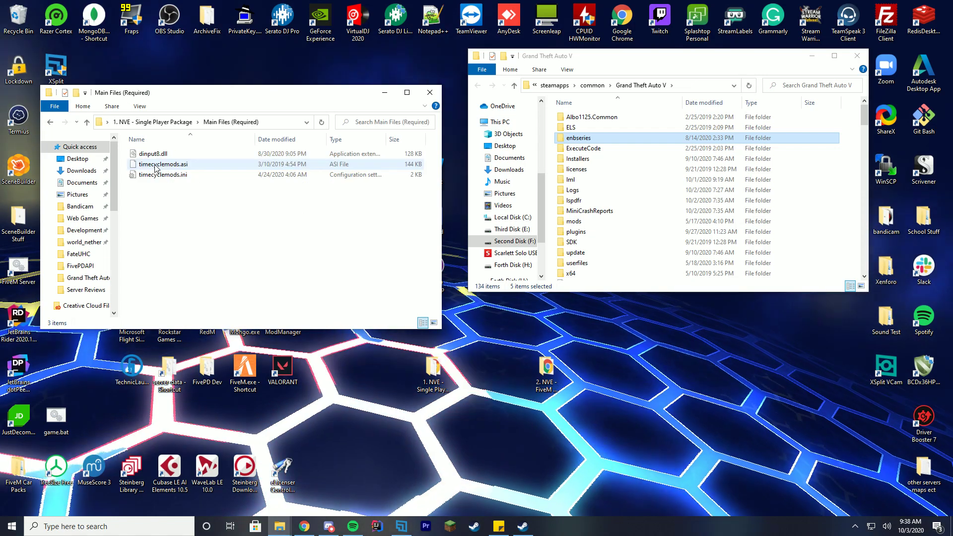
left_click_drag(163, 199, 844, 197)
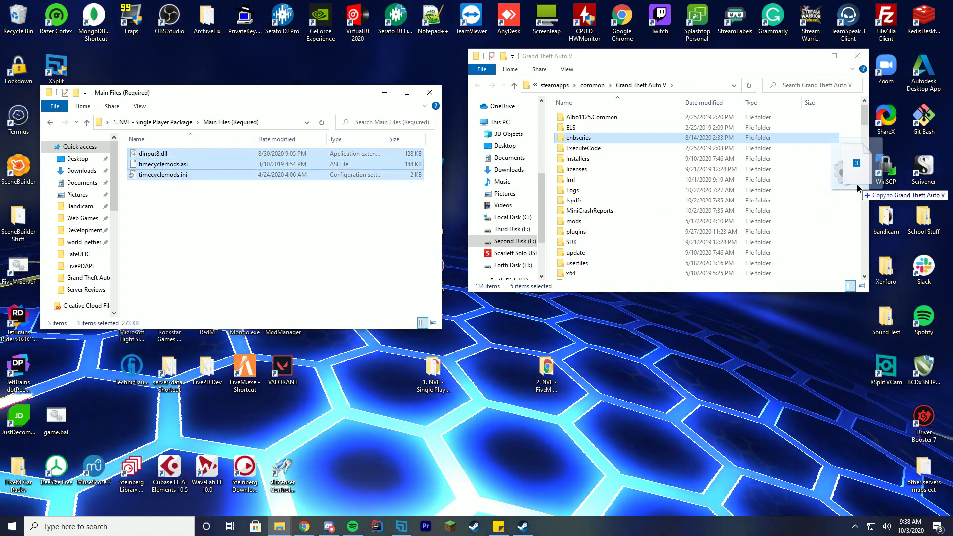
key("ctrl+v")
left_click(513, 183)
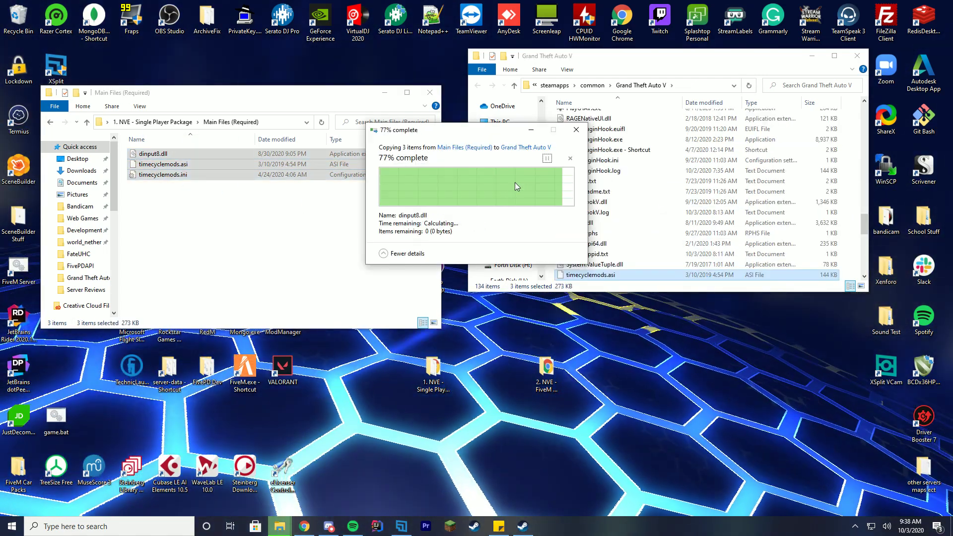
left_click(171, 123)
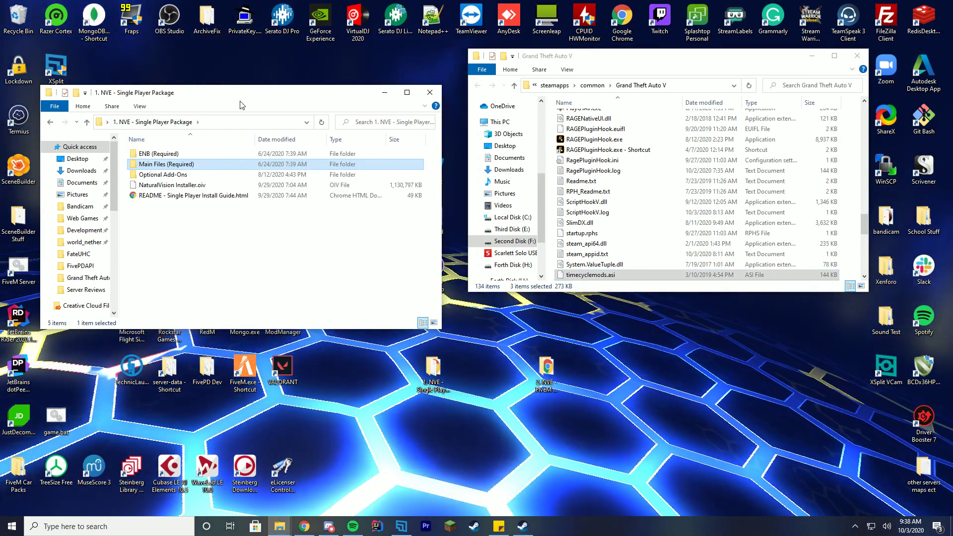
left_click_drag(241, 105, 673, 157)
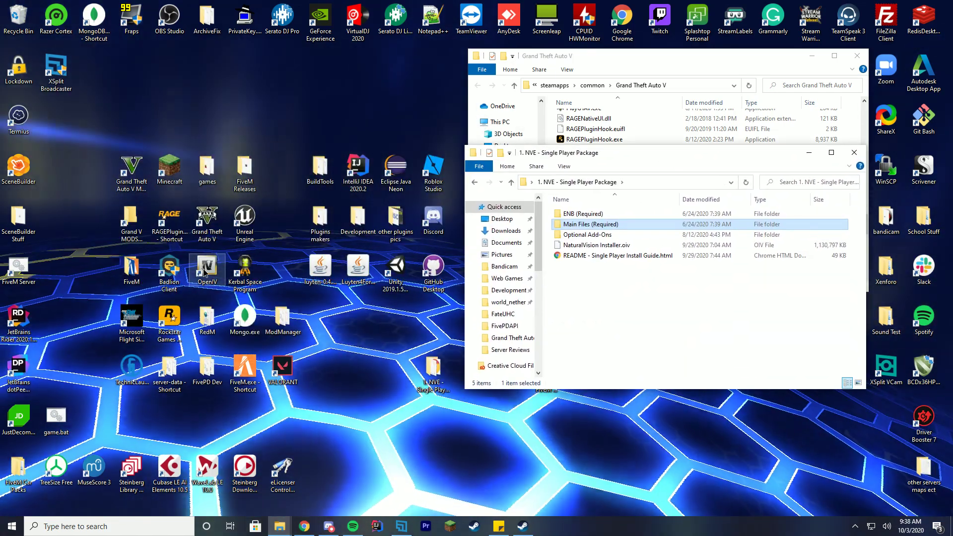
- Launch OpenIV for Grand Theft Auto V on Windows and enable edit mode, accepting the warning
double_click(204, 270)
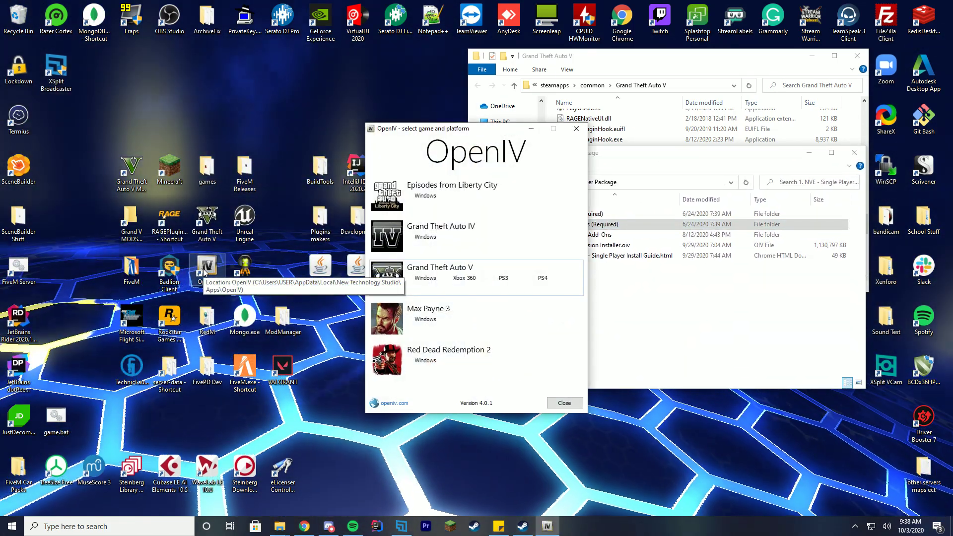
left_click(426, 279)
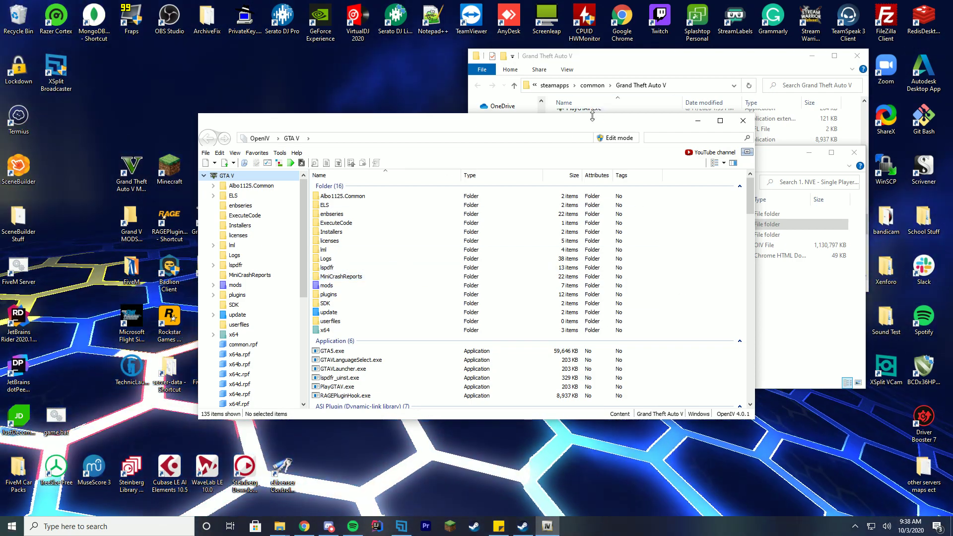
left_click_drag(593, 116, 460, 72)
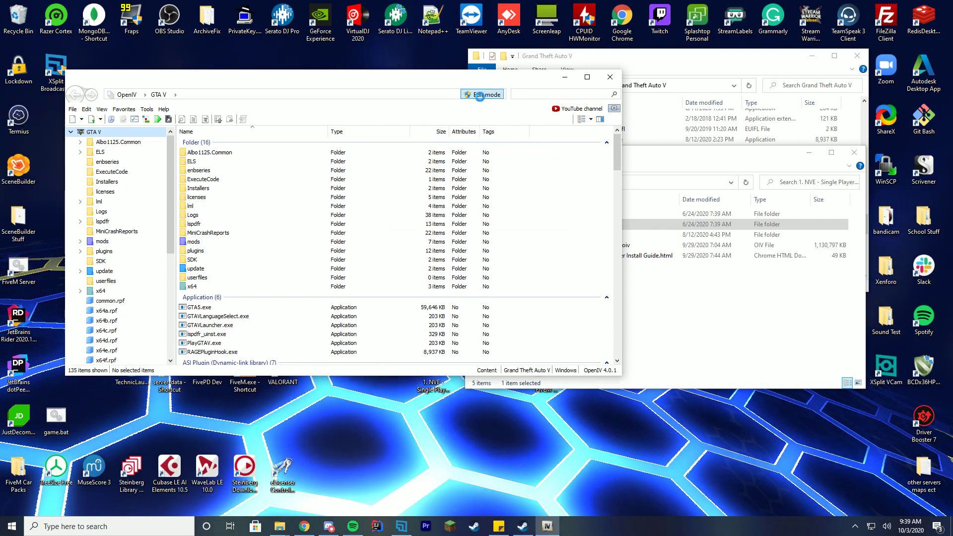
left_click(481, 96)
left_click(511, 296)
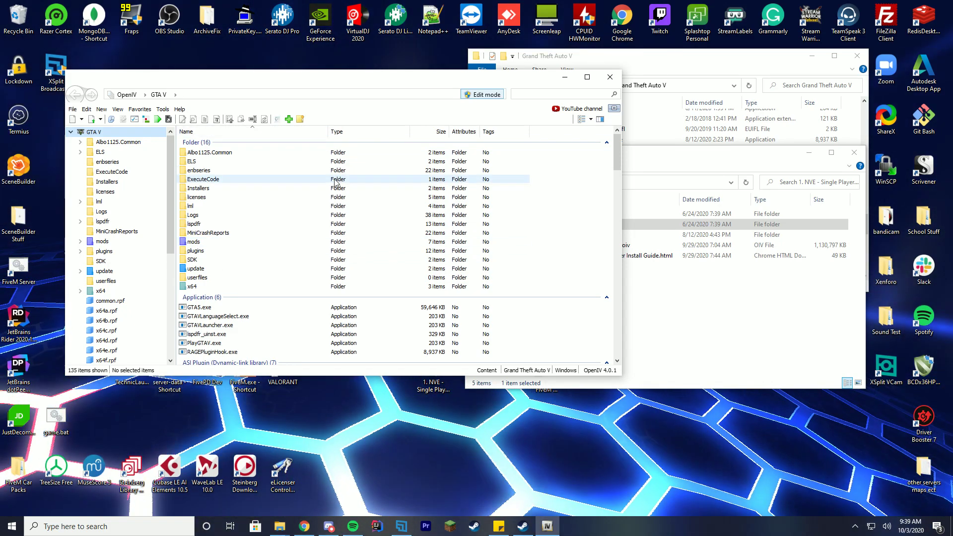
- Start the Package Installer and load NaturalVision Installer.oiv by pasting the NVE package folder path
left_click(164, 109)
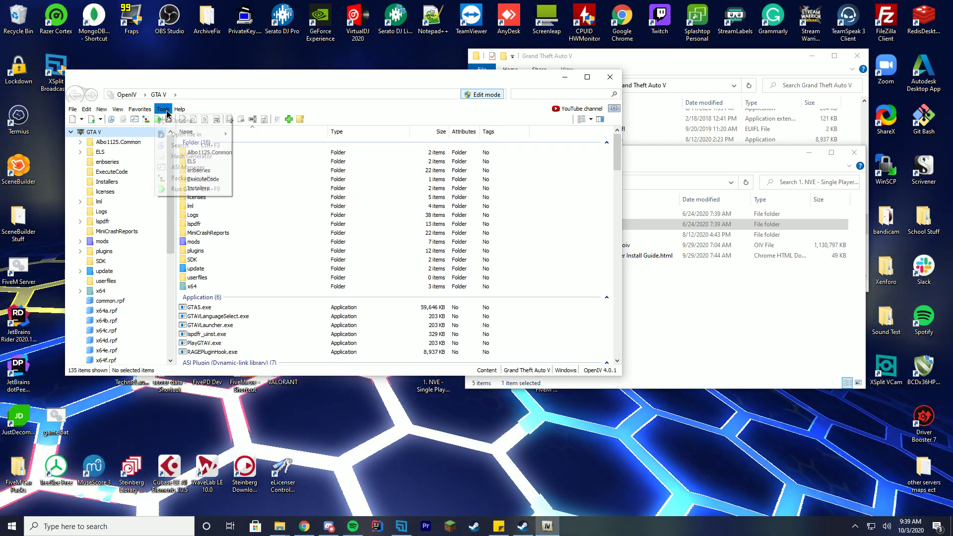
left_click(183, 179)
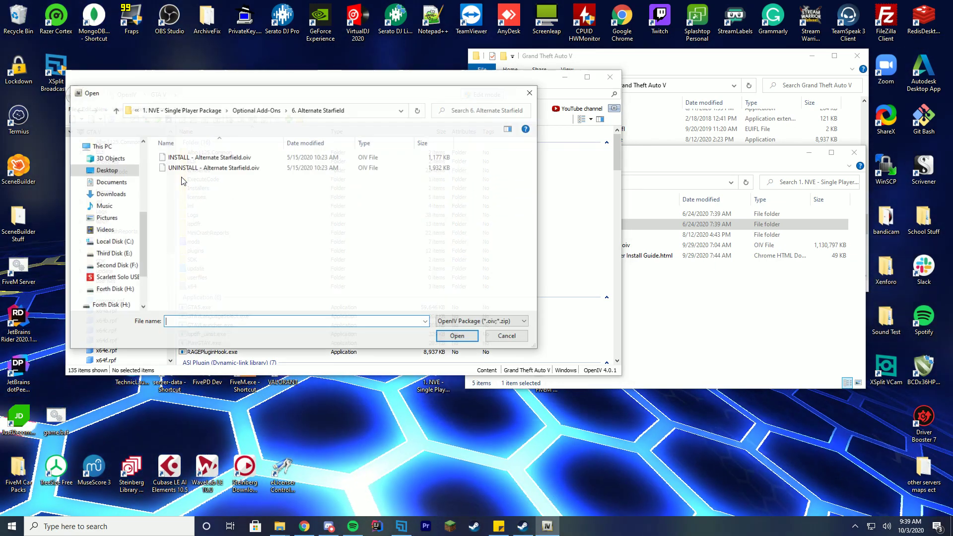
left_click_drag(295, 98, 304, 139)
left_click(641, 287)
left_click(786, 368)
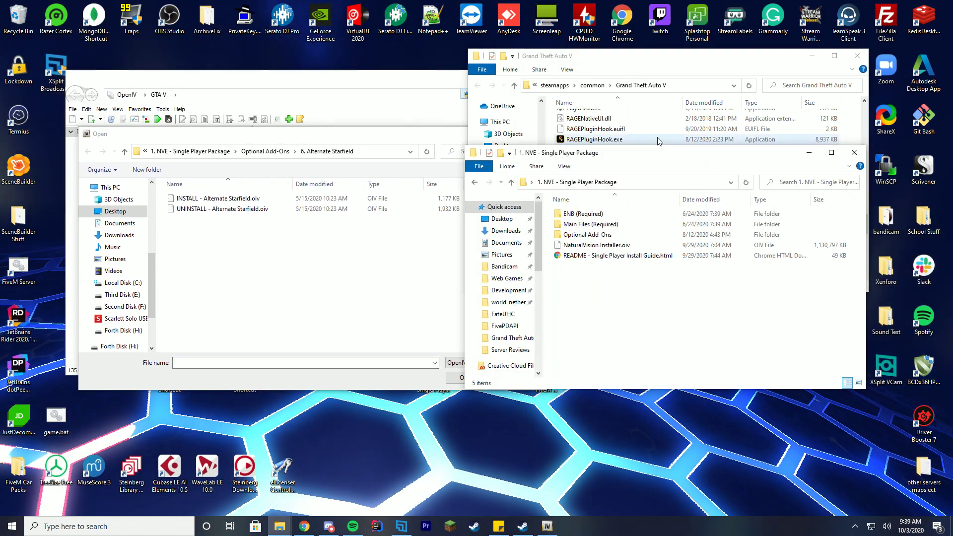
left_click(646, 186)
key("ctrl+c")
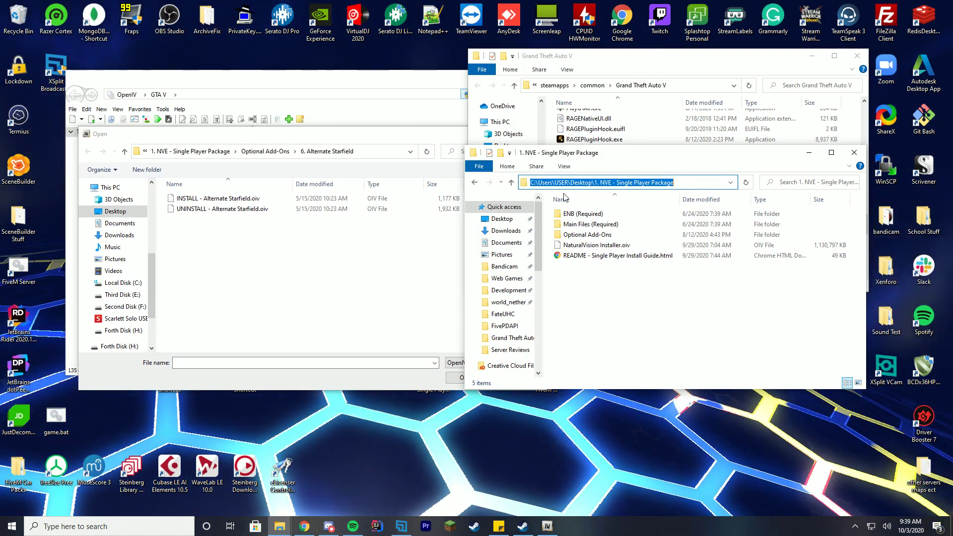
left_click(368, 151)
key("ctrl+v")
key("Return")
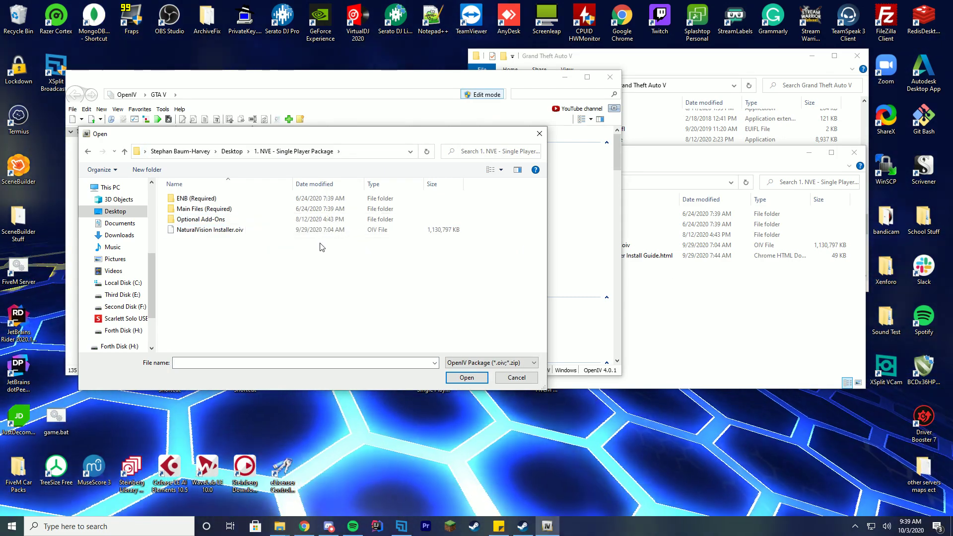
double_click(236, 230)
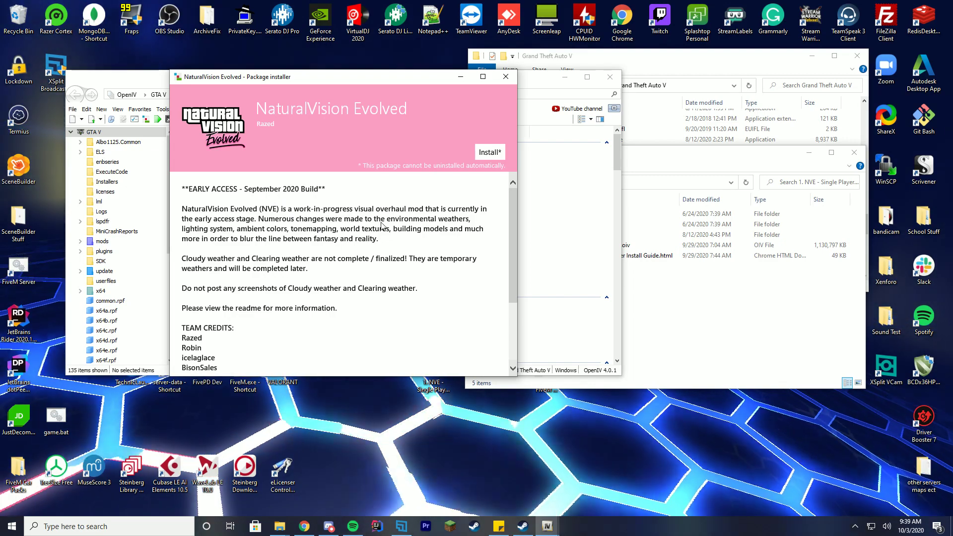
- Install NaturalVision Evolved into the mods folder and confirm the installation
scroll(420, 253, "down", 5)
scroll(436, 268, "up", 5)
left_click(475, 152)
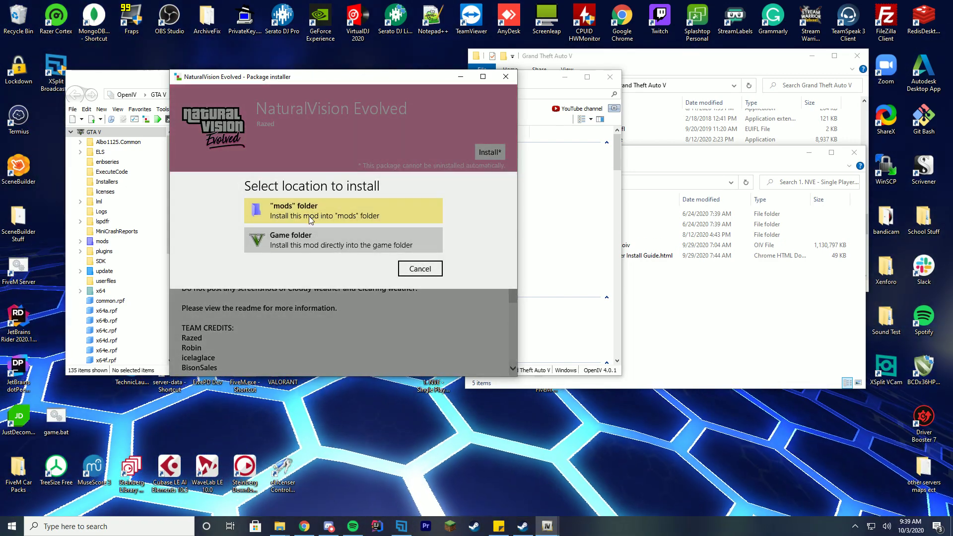
left_click(309, 217)
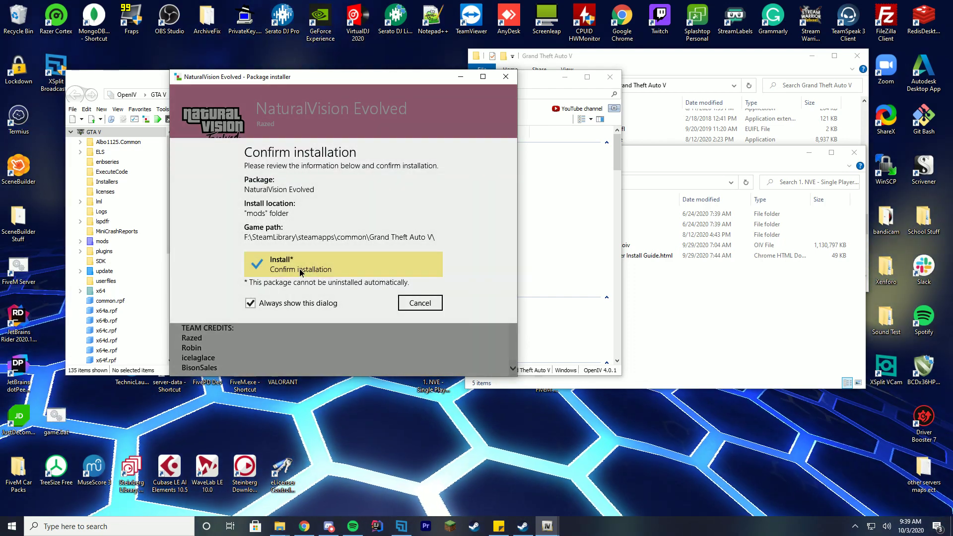
left_click(300, 272)
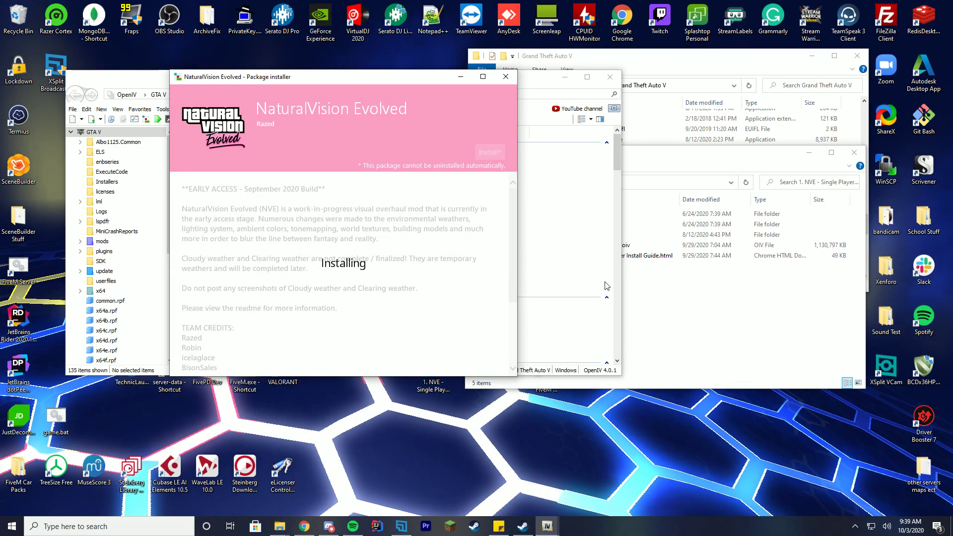
- Open the Optional Add-Ons folder in the NVE package window
left_click(728, 318)
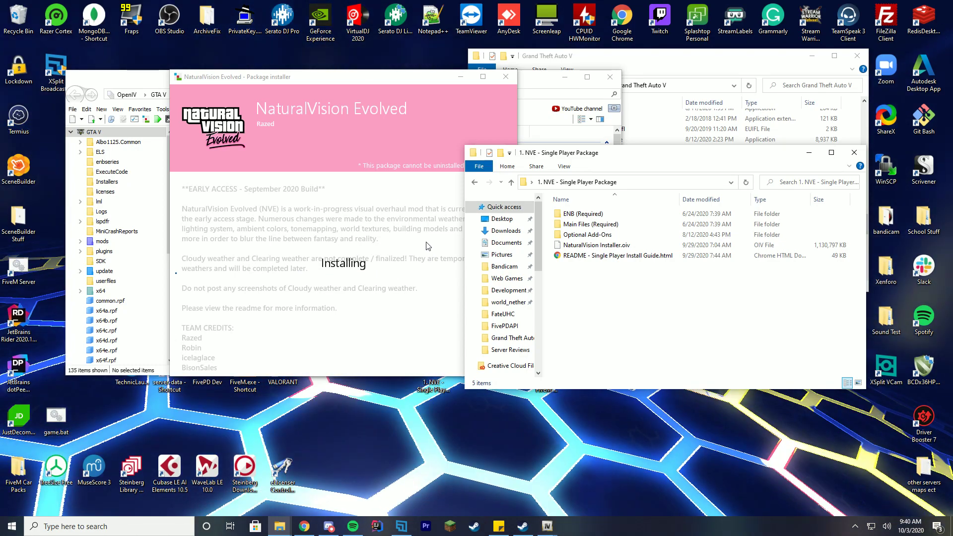
double_click(587, 235)
mouse_move(644, 343)
left_mouse_down()
mouse_move(640, 263)
mouse_move(621, 208)
mouse_move(654, 353)
left_mouse_up()
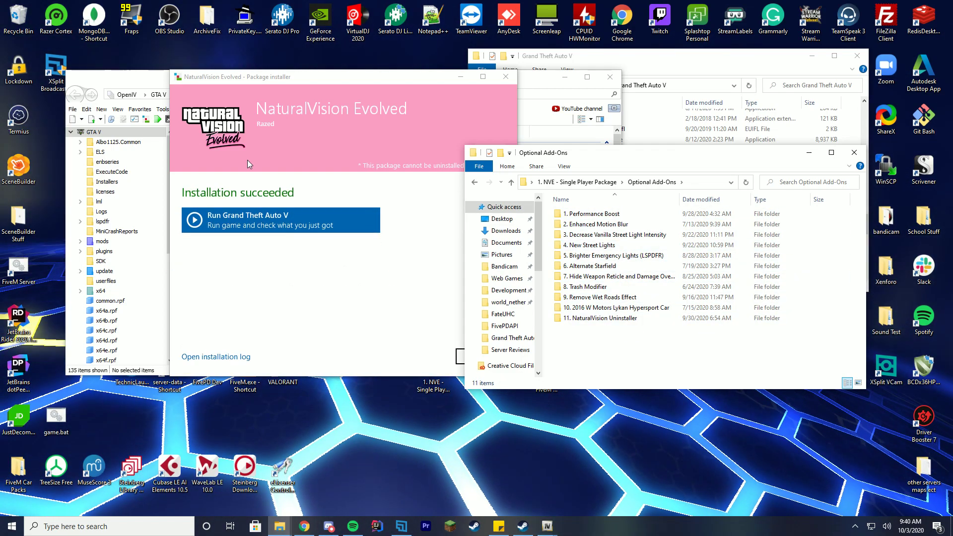
- Reopen the Package Installer and load the 5. Brighter Emergency Lights (LSPDFR) package from Optional Add-Ons
left_click(506, 76)
left_click(163, 109)
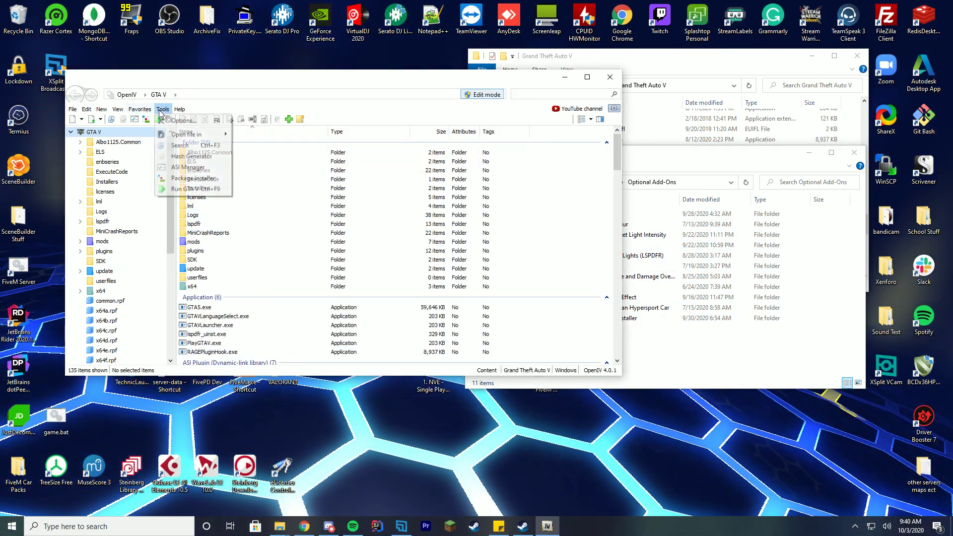
left_click(186, 178)
double_click(206, 220)
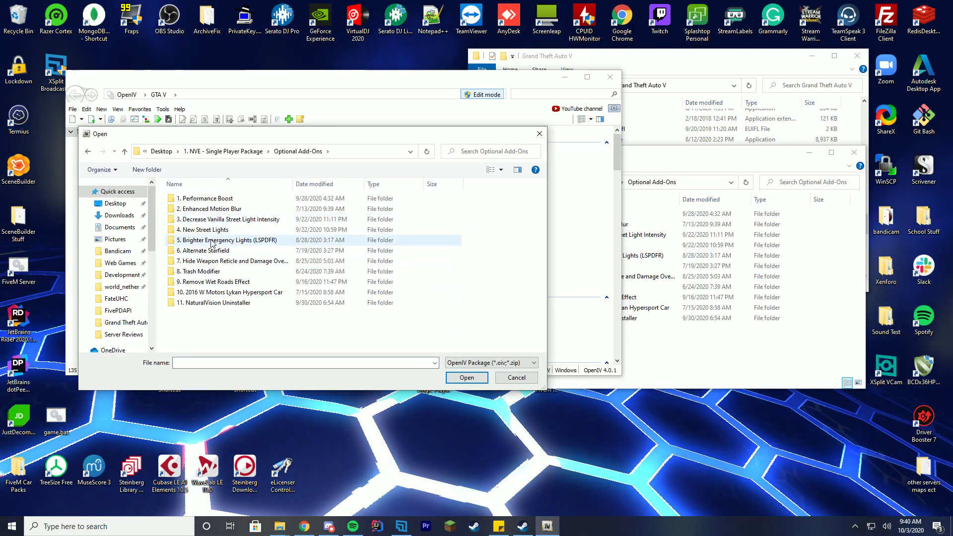
double_click(211, 241)
double_click(237, 213)
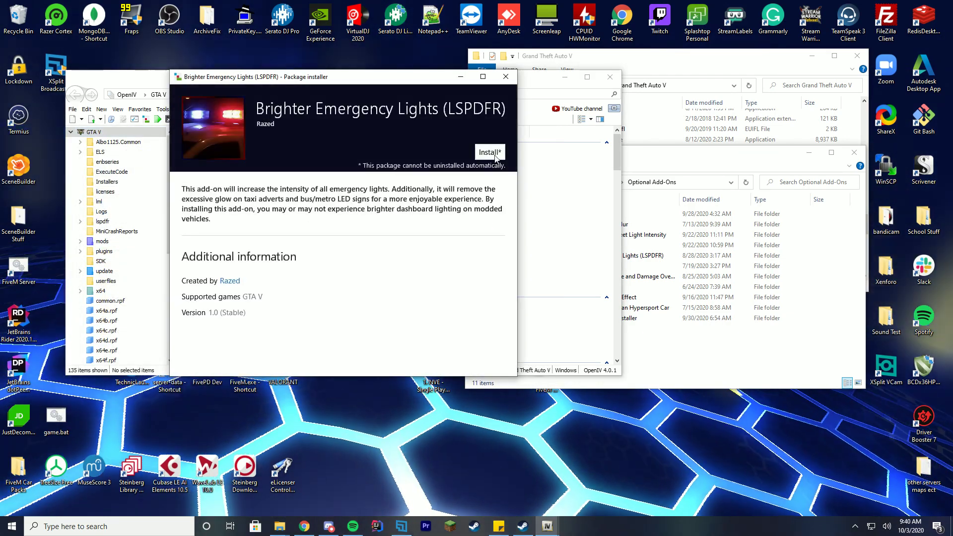
- Install the emergency lights add-on into the mods folder and confirm
left_click(490, 152)
left_click(351, 218)
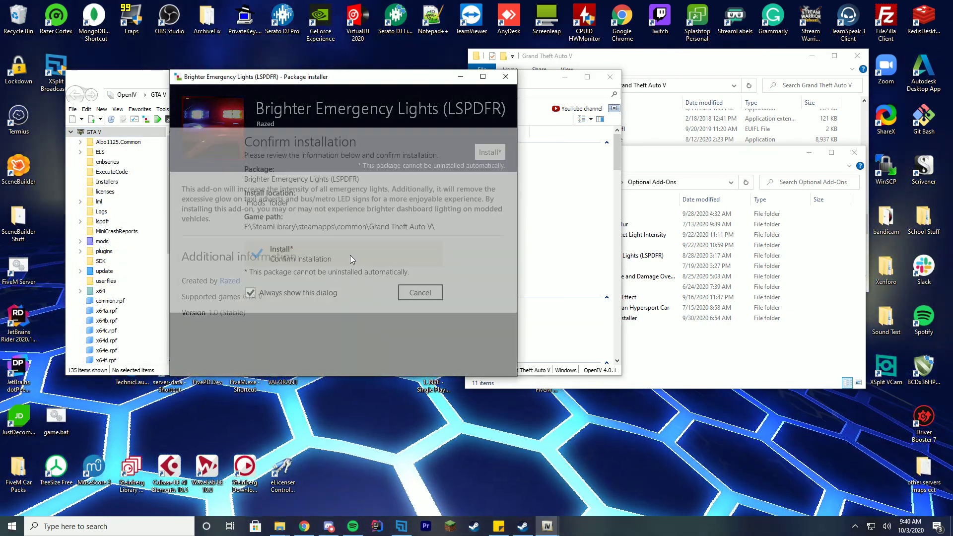
left_click(360, 261)
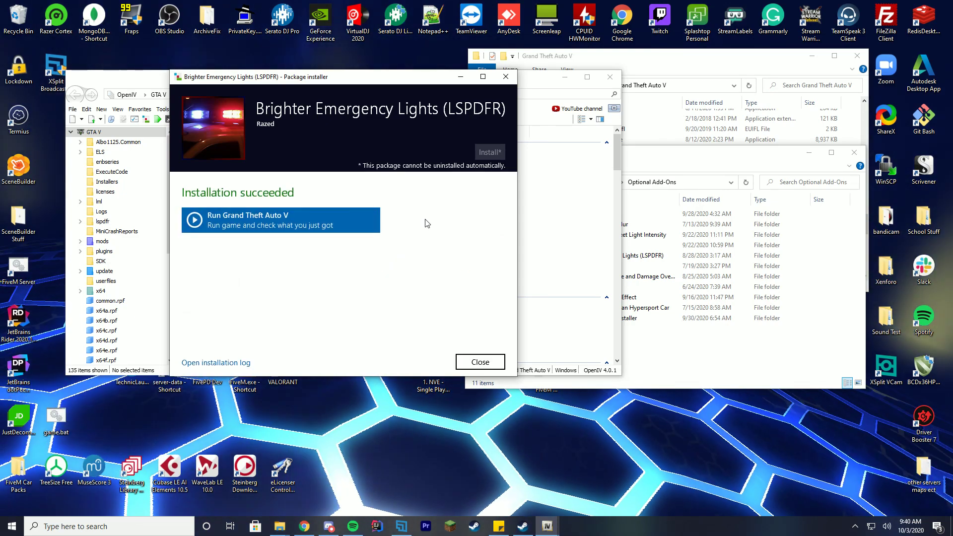
- Reopen the Package Installer and load INSTALL - New Street Lights.oiv from the 4. New Street Lights folder
left_click(489, 354)
left_click(162, 109)
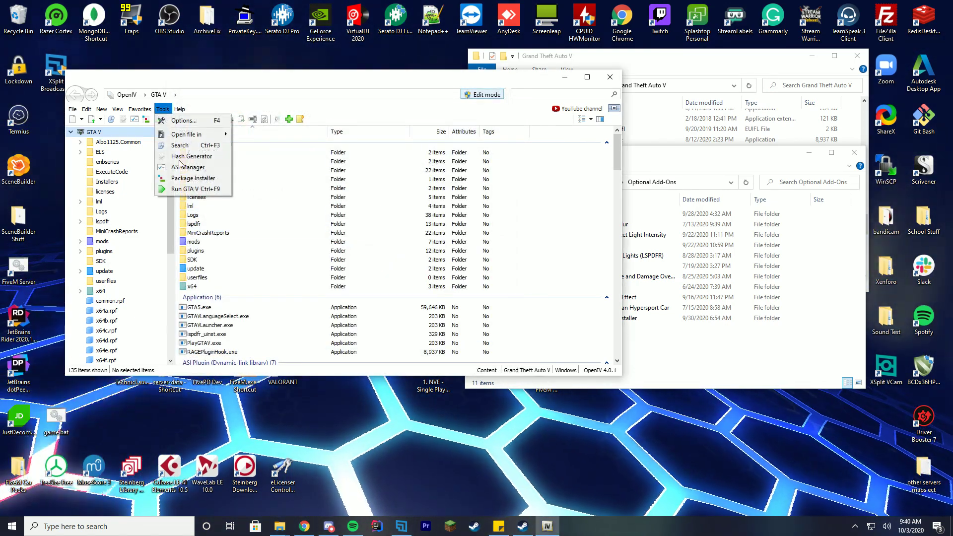
left_click(189, 180)
left_click(193, 149)
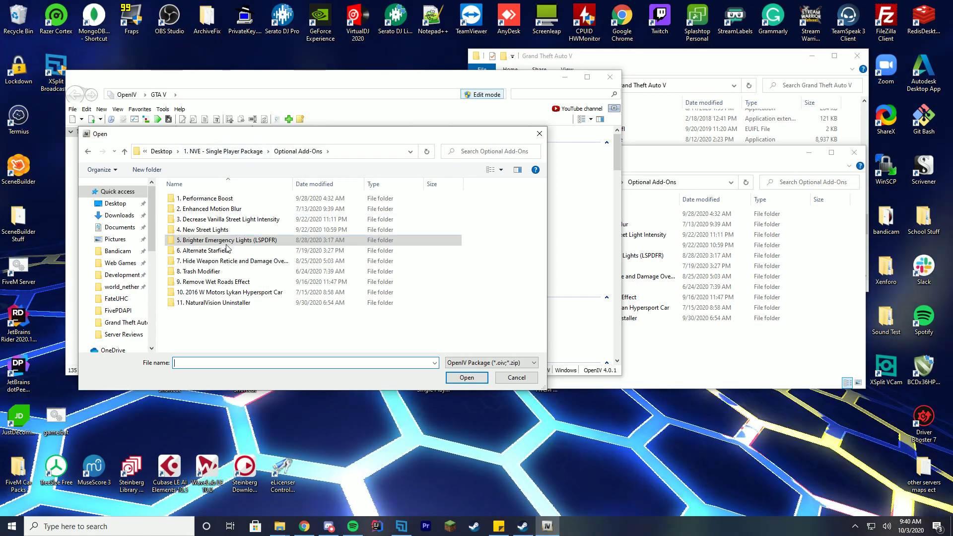
double_click(214, 230)
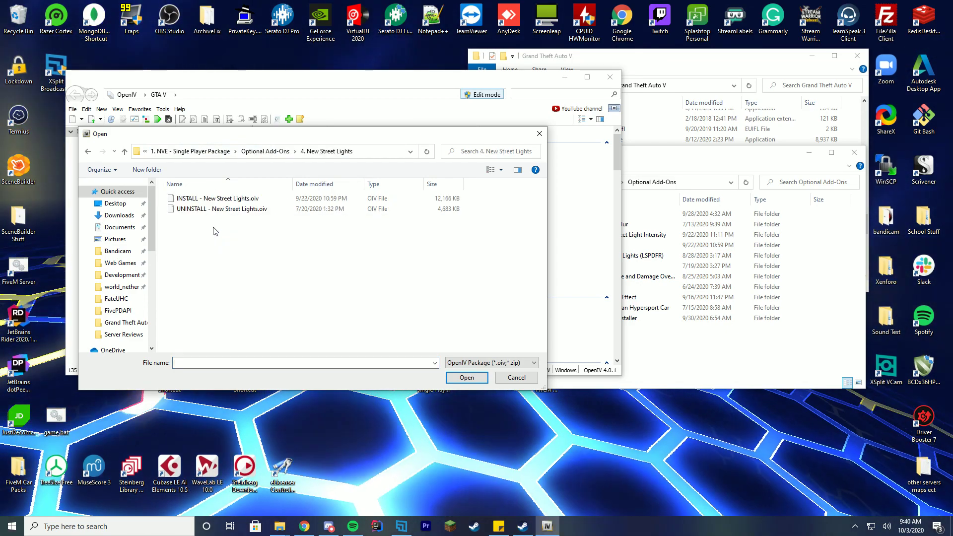
left_click(213, 198)
left_click(467, 378)
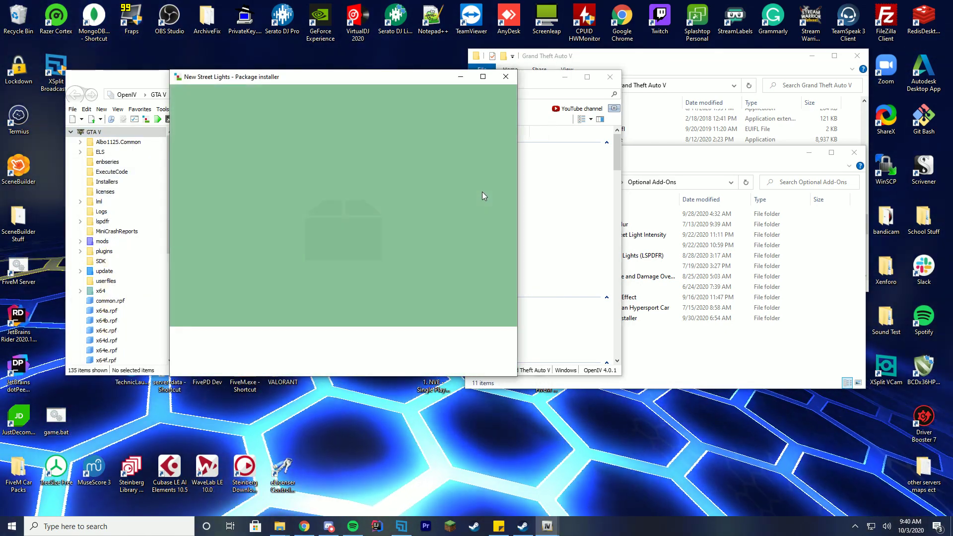
- Install the New Street Lights package into the mods folder and confirm
left_click(483, 153)
left_click(303, 211)
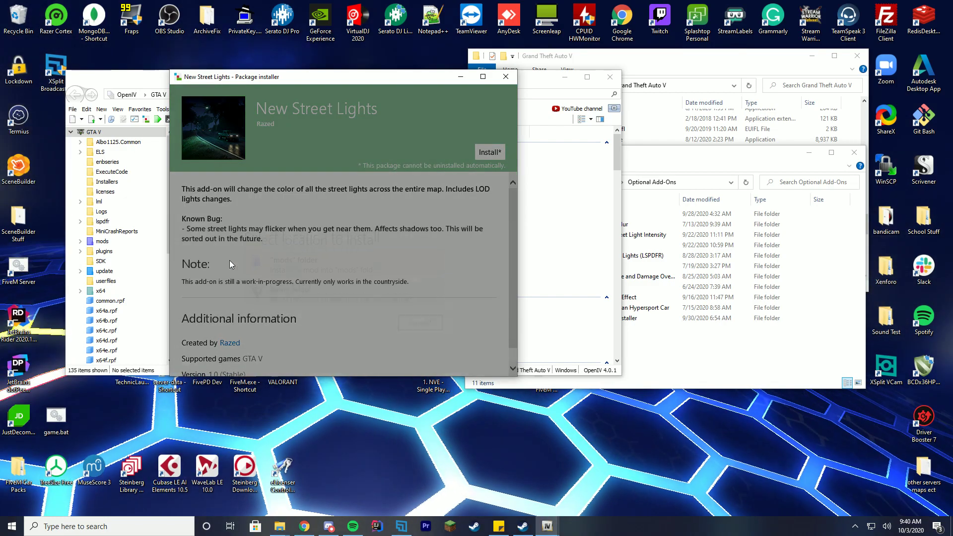
left_click(278, 323)
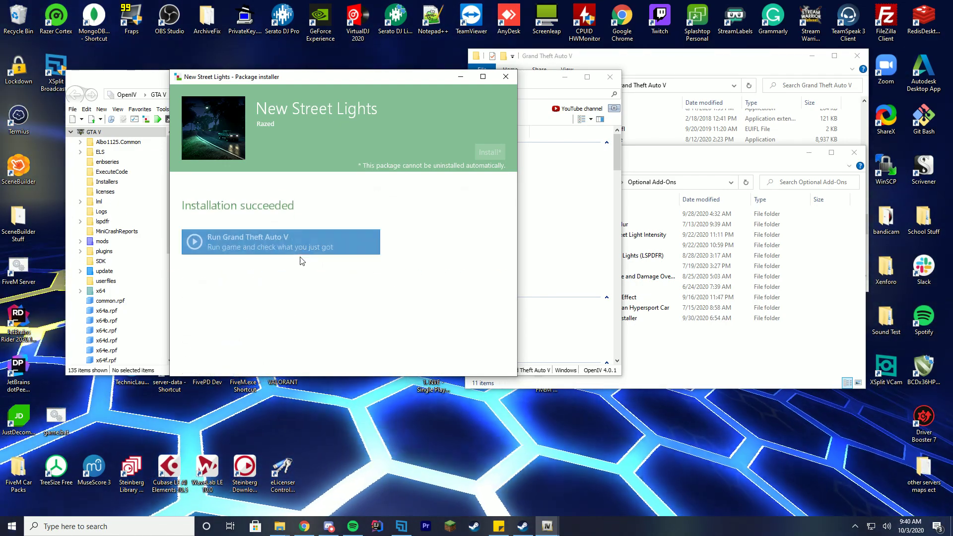
- Install the 6. Alternate Starfield INSTALL .oiv package into the mods folder
left_click(480, 354)
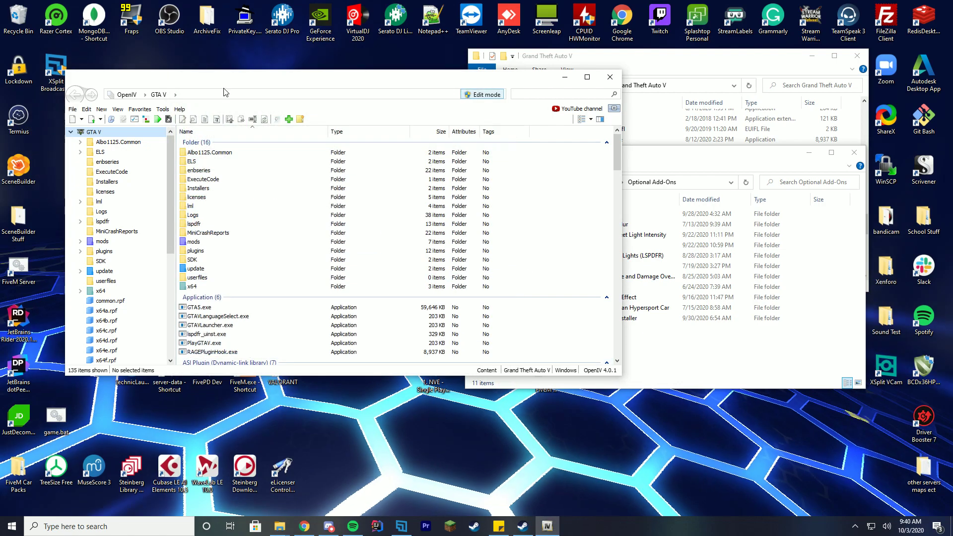
left_click(164, 109)
left_click(196, 179)
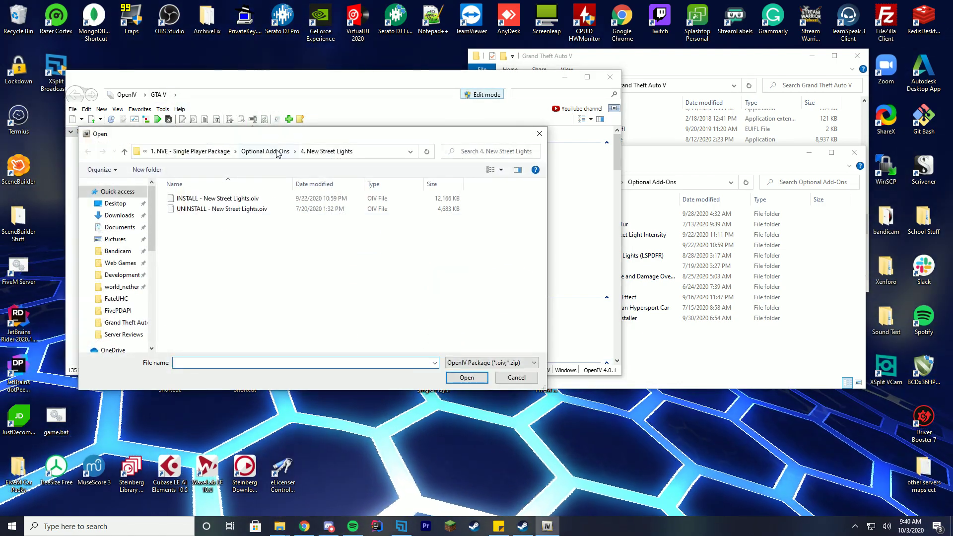
left_click(275, 151)
double_click(222, 251)
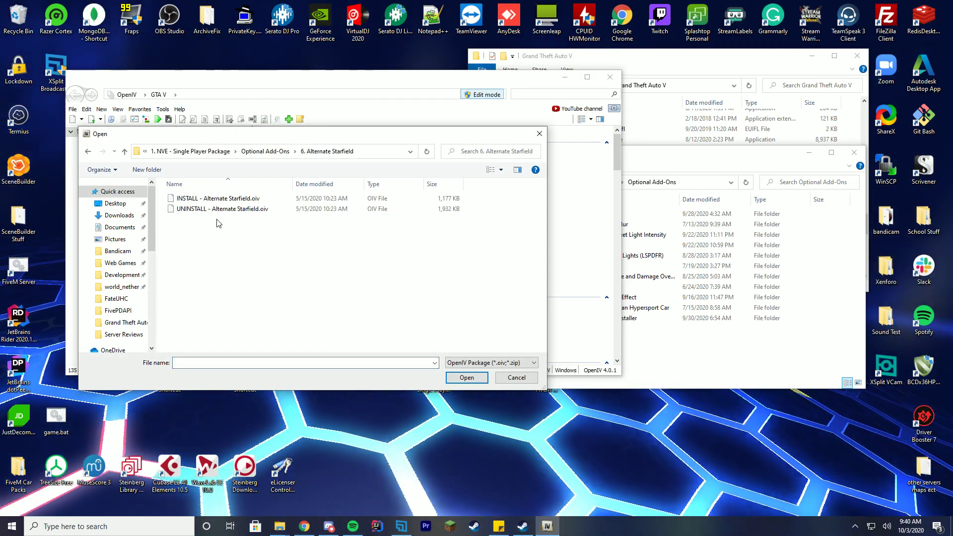
double_click(221, 200)
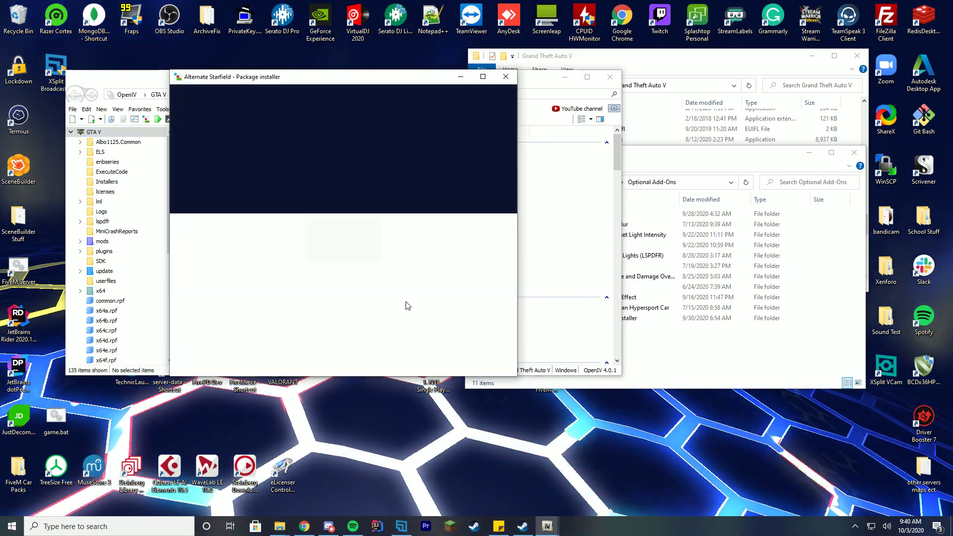
left_click(486, 153)
left_click(320, 217)
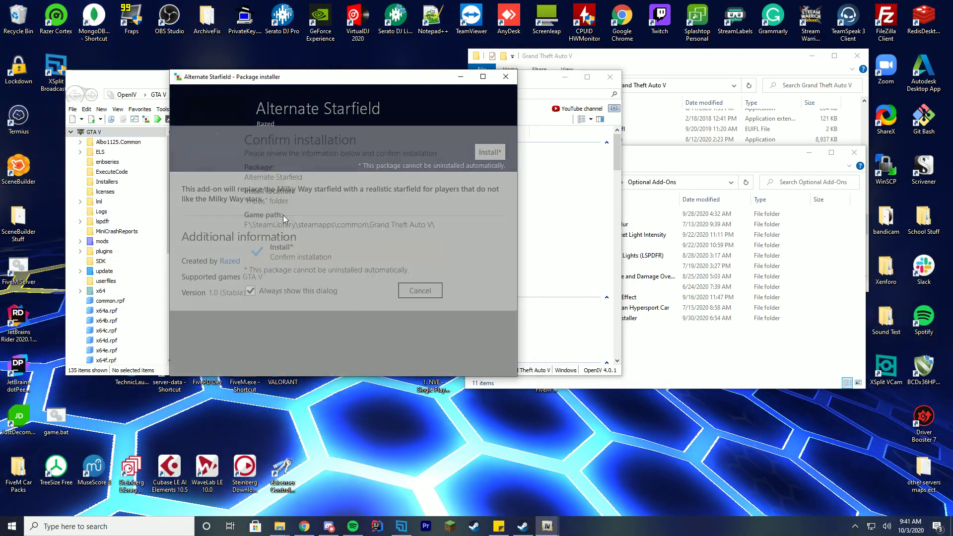
left_click(339, 260)
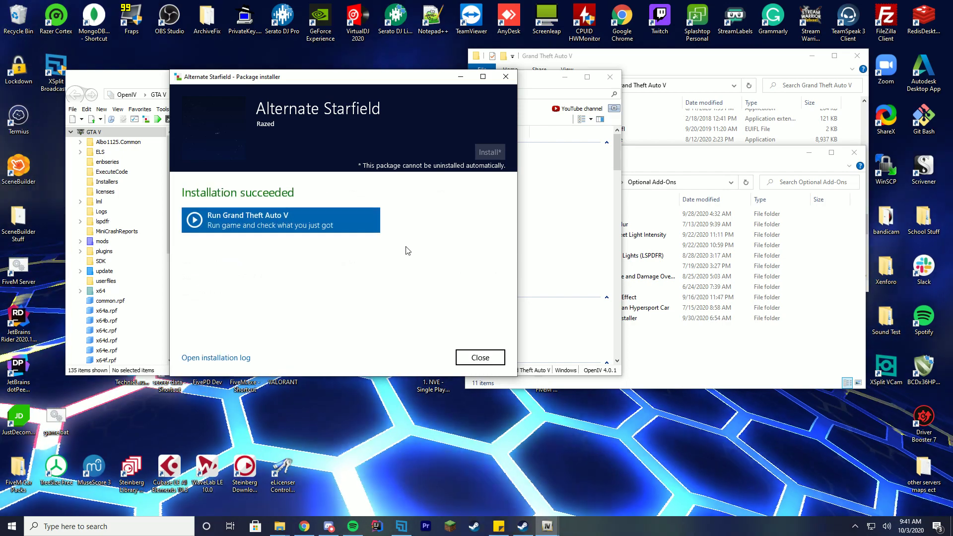
- Reopen the Package Installer and browse the Trash Modifier options, Default and Remove All Trash
left_click(468, 356)
left_click(162, 109)
left_click(183, 174)
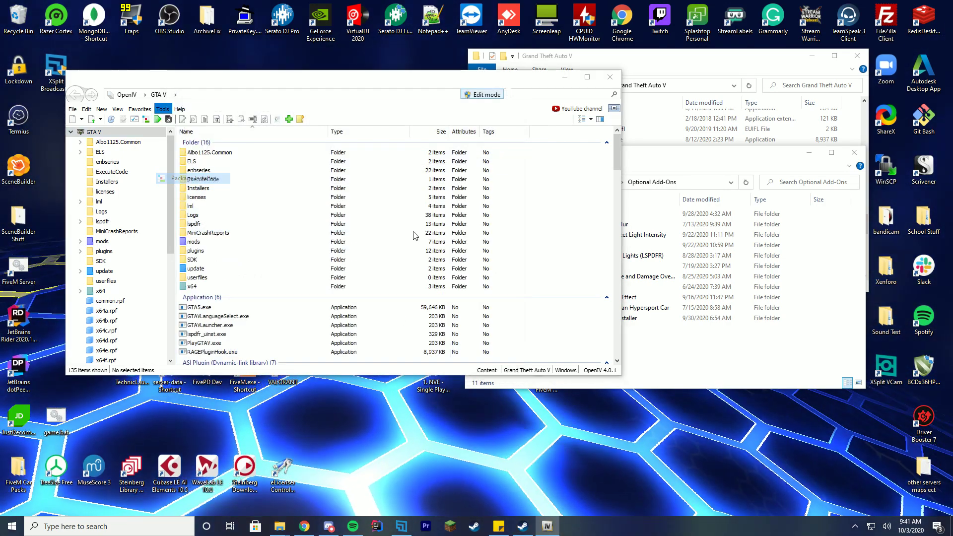
left_click(263, 151)
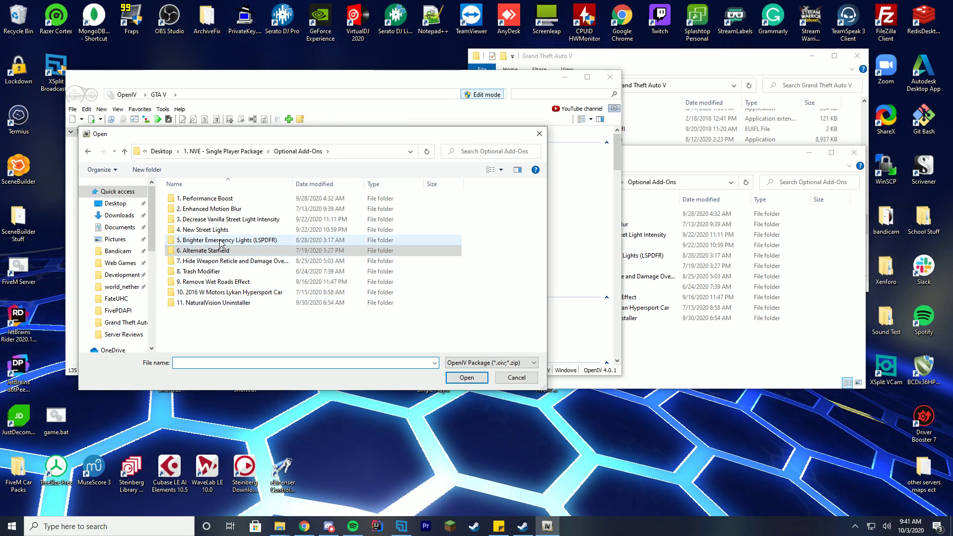
double_click(214, 209)
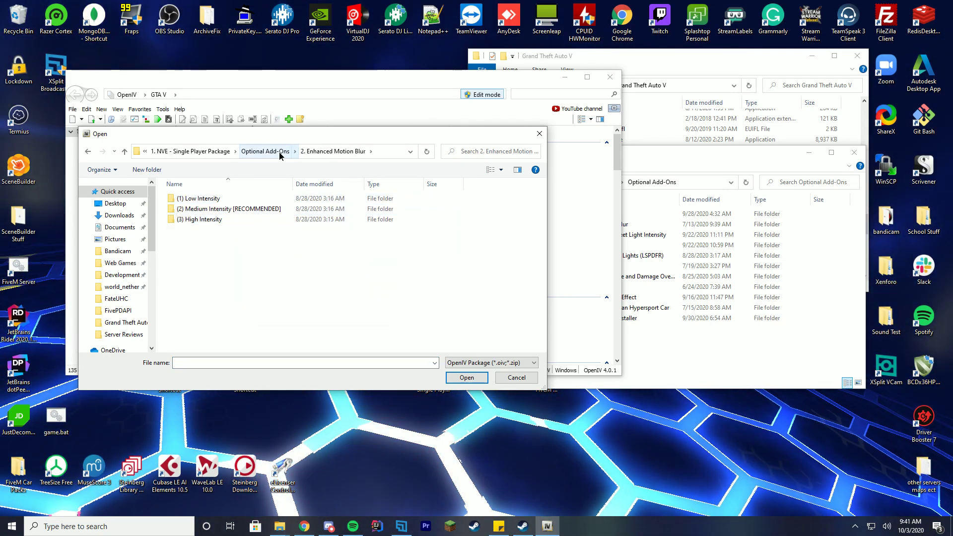
left_click(278, 151)
double_click(226, 273)
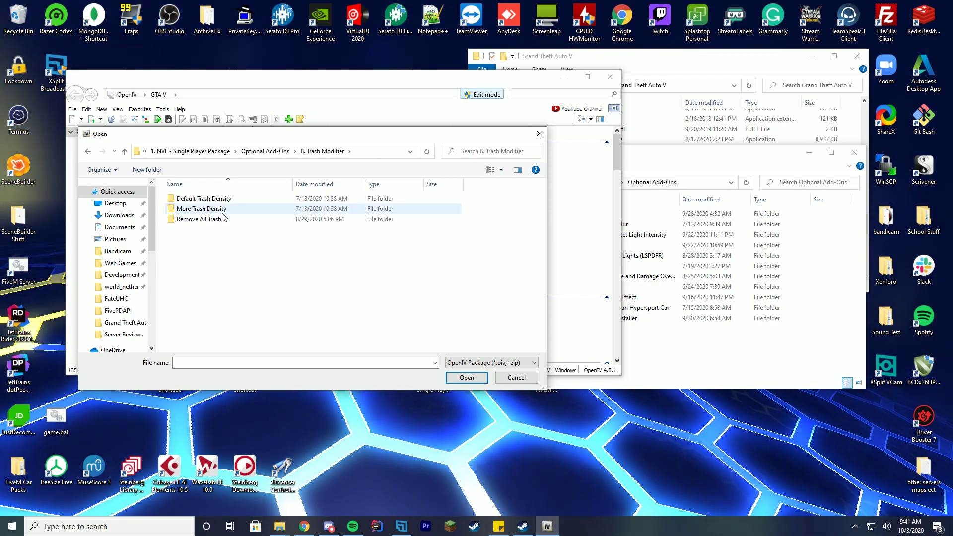
double_click(219, 198)
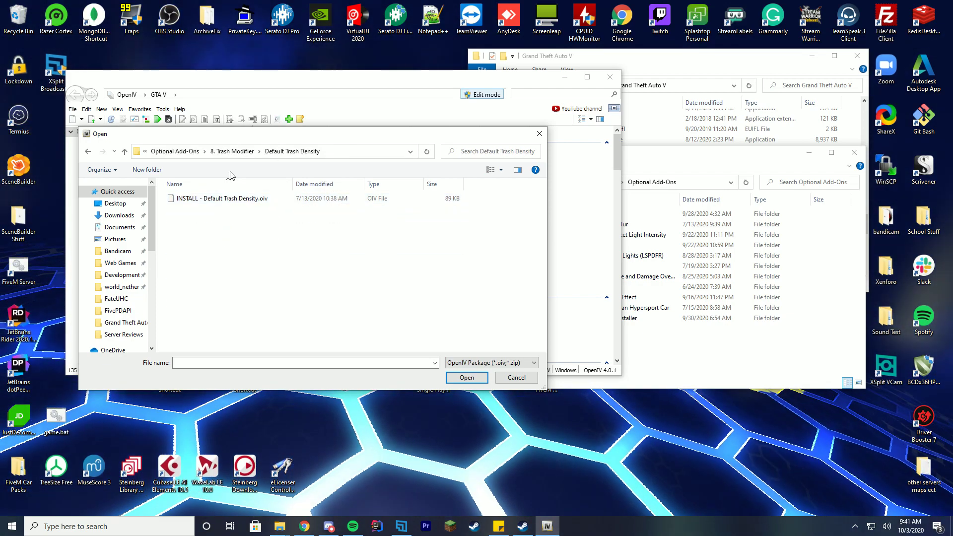
left_click(243, 153)
double_click(208, 220)
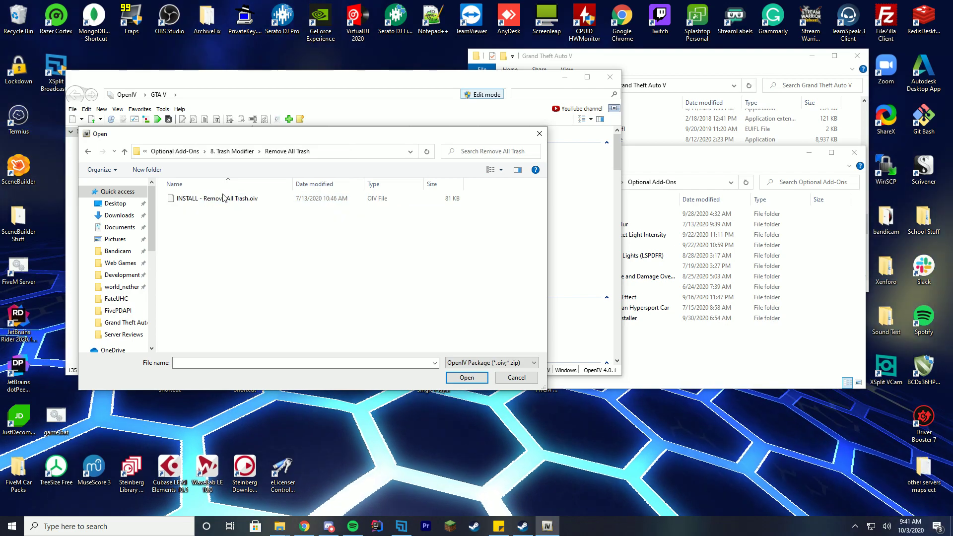
left_click(233, 150)
- Install the More Trash Density .oiv into the mods folder, then close the installer
double_click(204, 209)
double_click(207, 199)
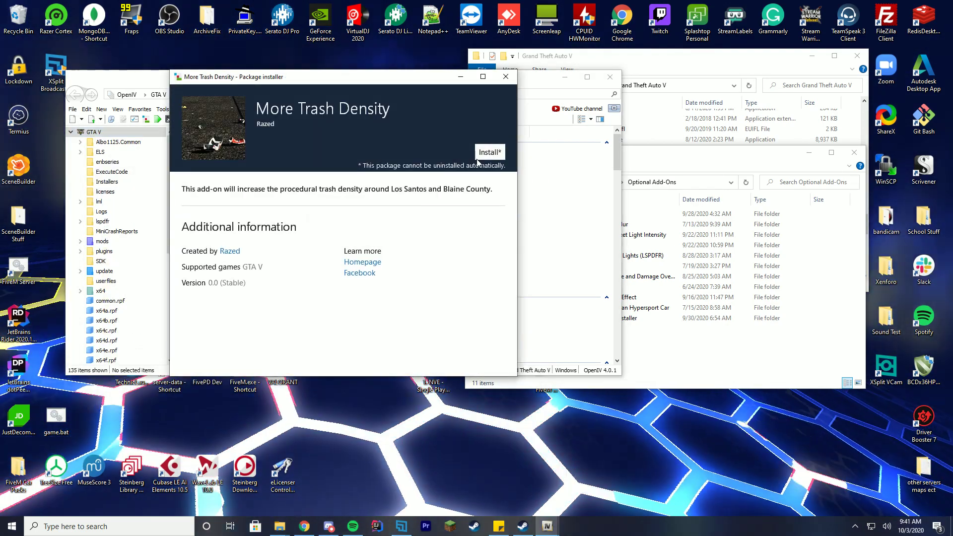
left_click(487, 152)
left_click(354, 214)
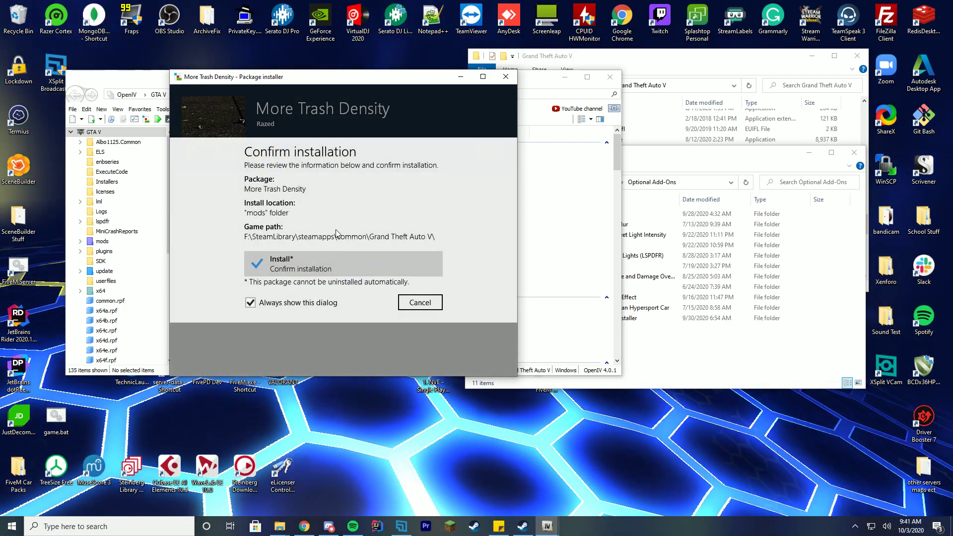
left_click(331, 266)
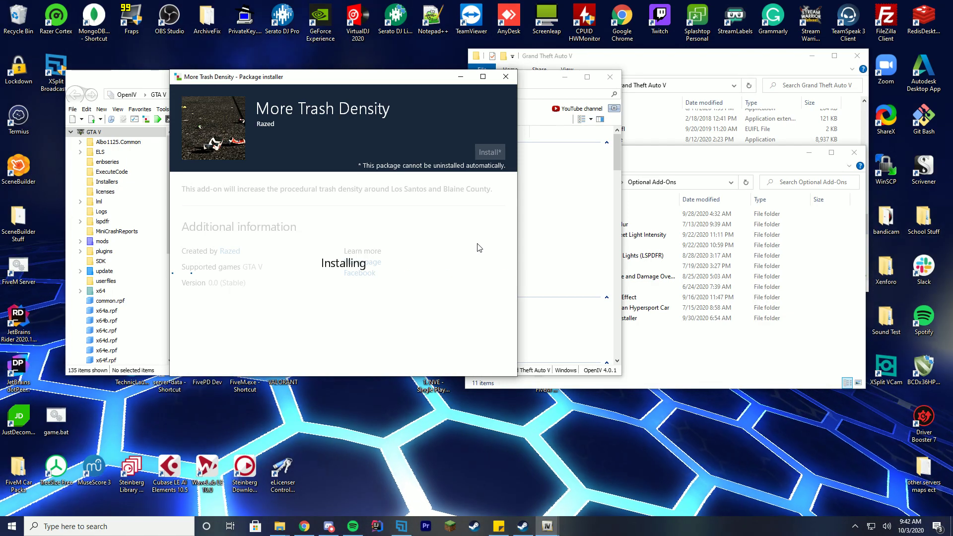
left_click(479, 364)
- Turn off edit mode, close OpenIV, and close the Grand Theft Auto V and Optional Add-Ons windows
left_click(494, 99)
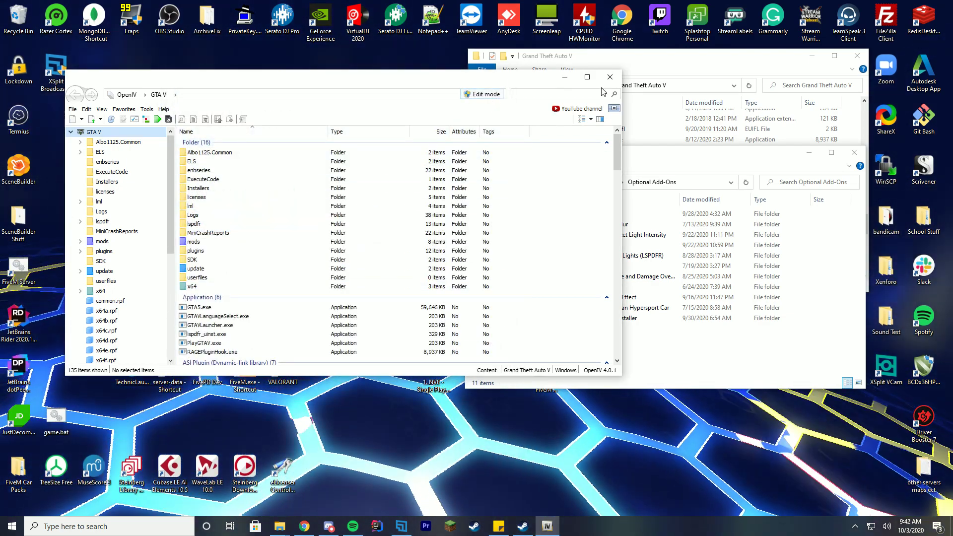
left_click(610, 77)
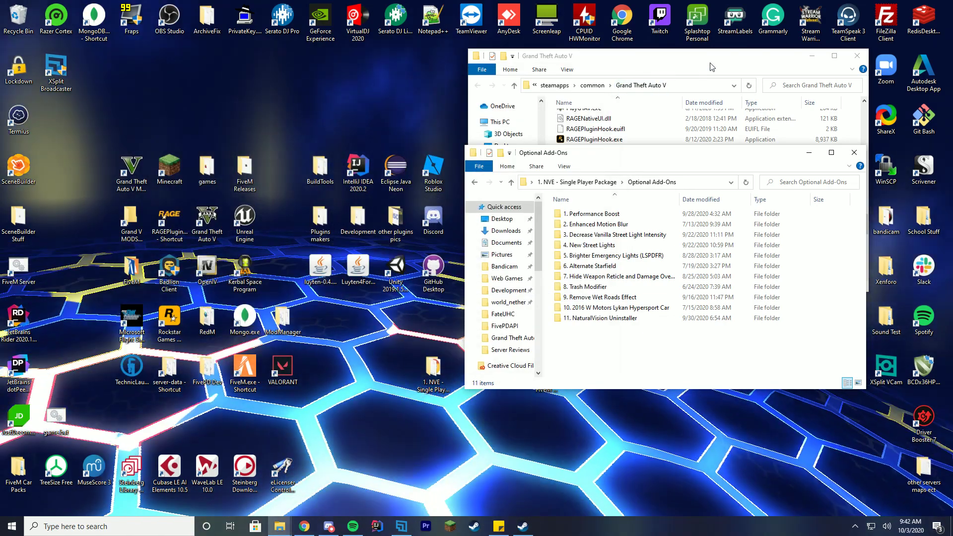
left_click_drag(773, 57, 386, 69)
left_click(476, 67)
left_click_drag(647, 157, 395, 149)
left_click(603, 146)
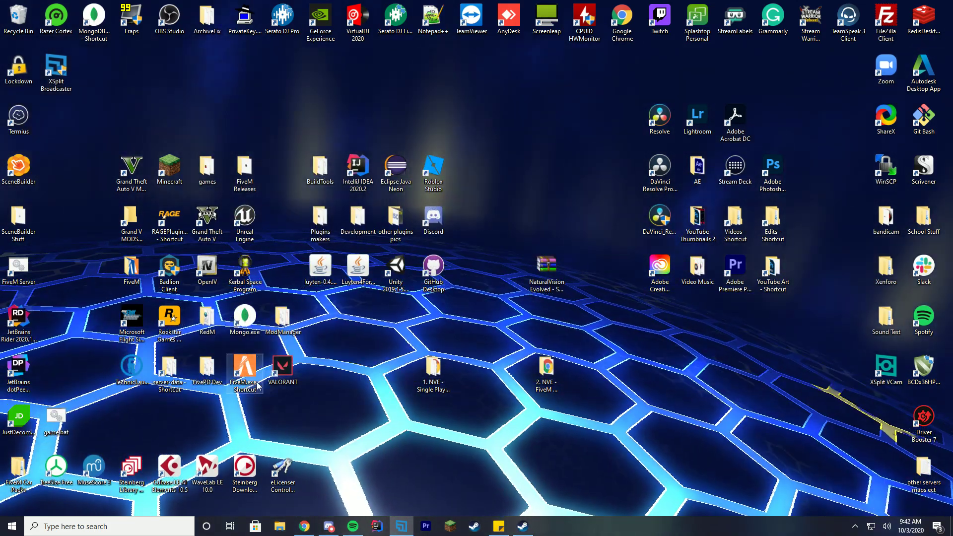
- Open the FiveM shortcut's file location and enter the FiveM Application Data folder
right_click(252, 382)
left_click(143, 110)
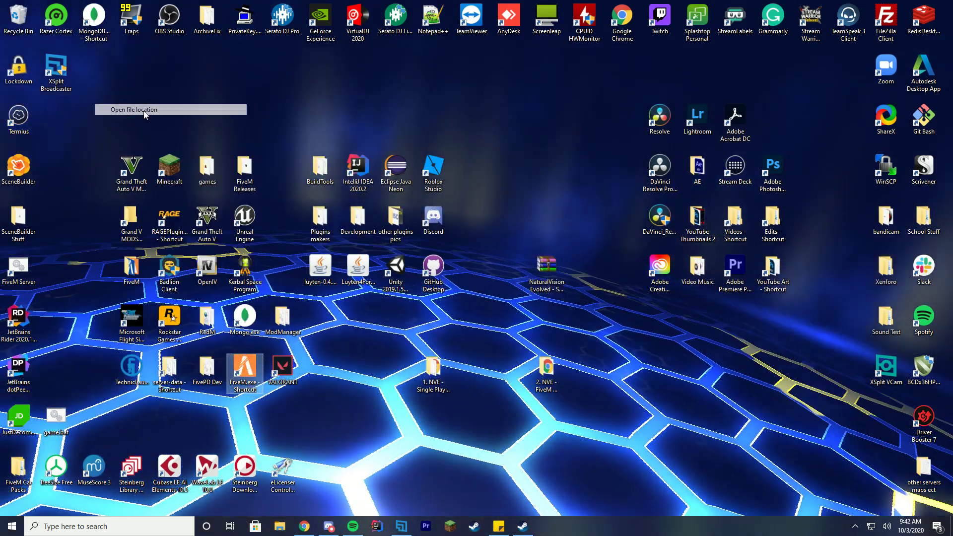
left_click_drag(451, 144, 295, 46)
double_click(216, 109)
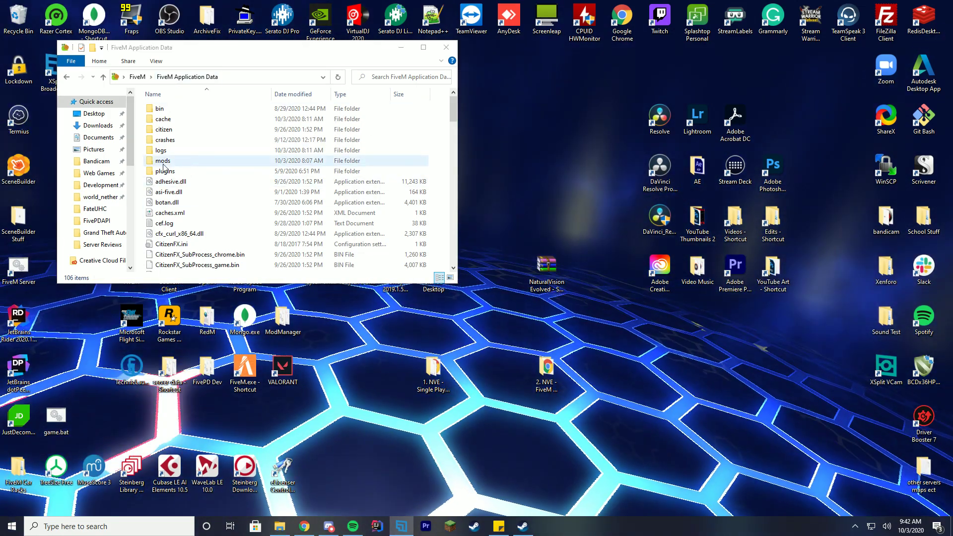
- Open the NVE FiveM package's Main Package folder beside the FiveM window
double_click(542, 368)
left_click_drag(323, 68, 677, 89)
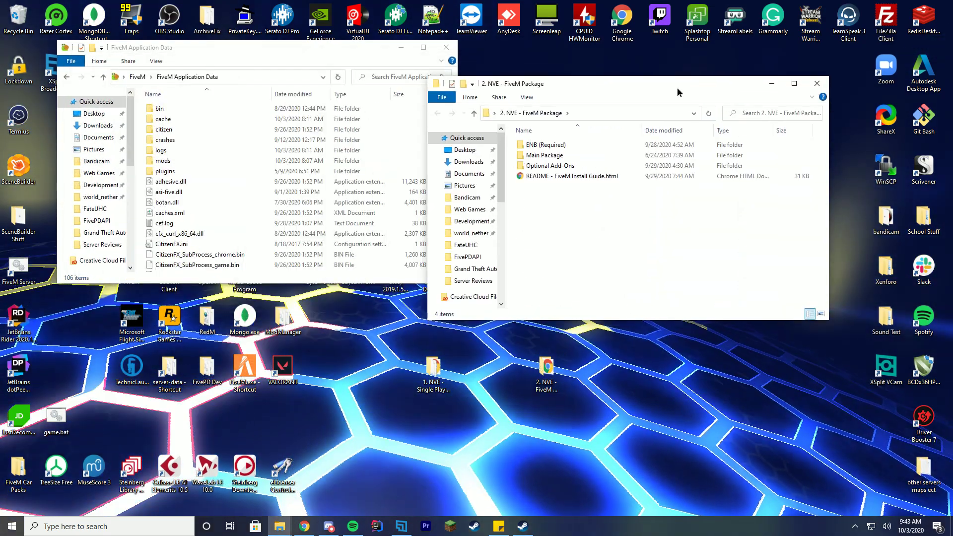
double_click(542, 144)
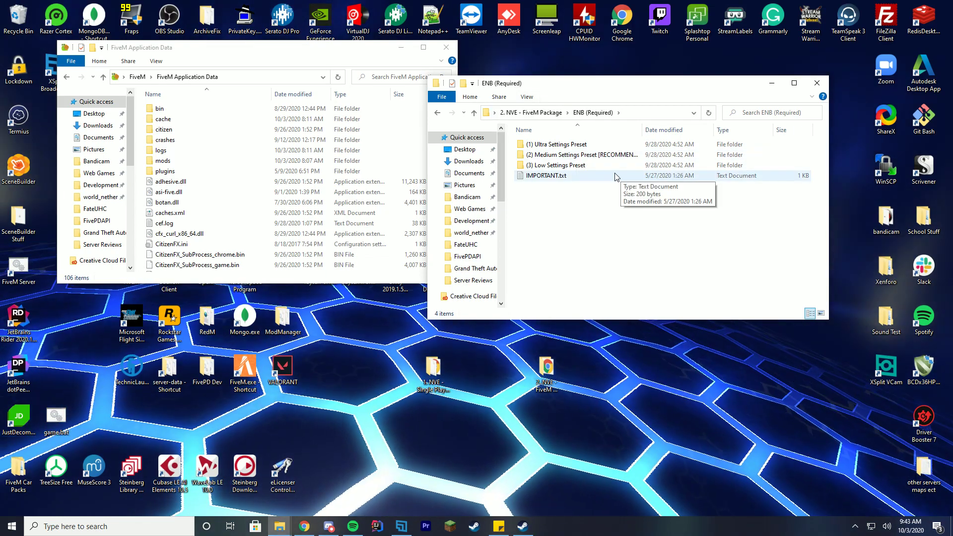
left_click(546, 112)
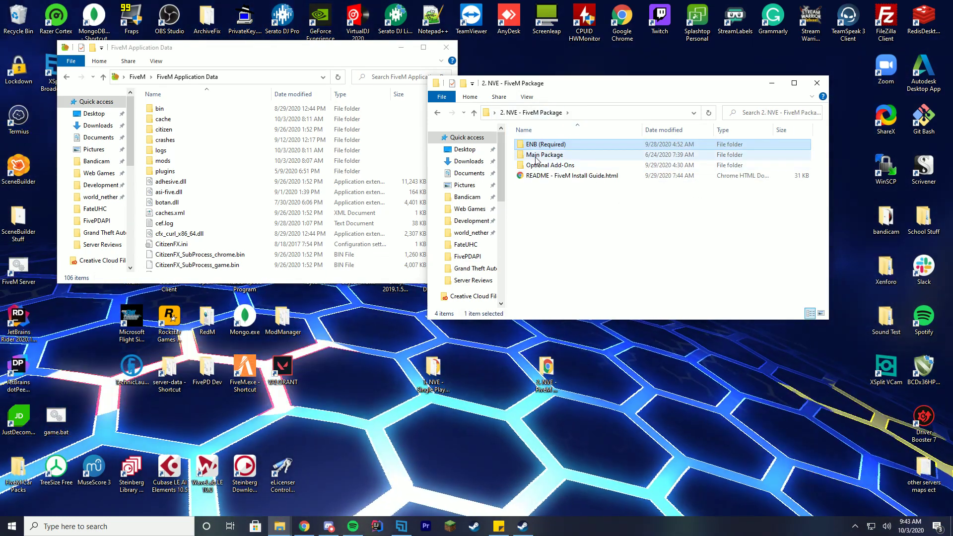
double_click(537, 158)
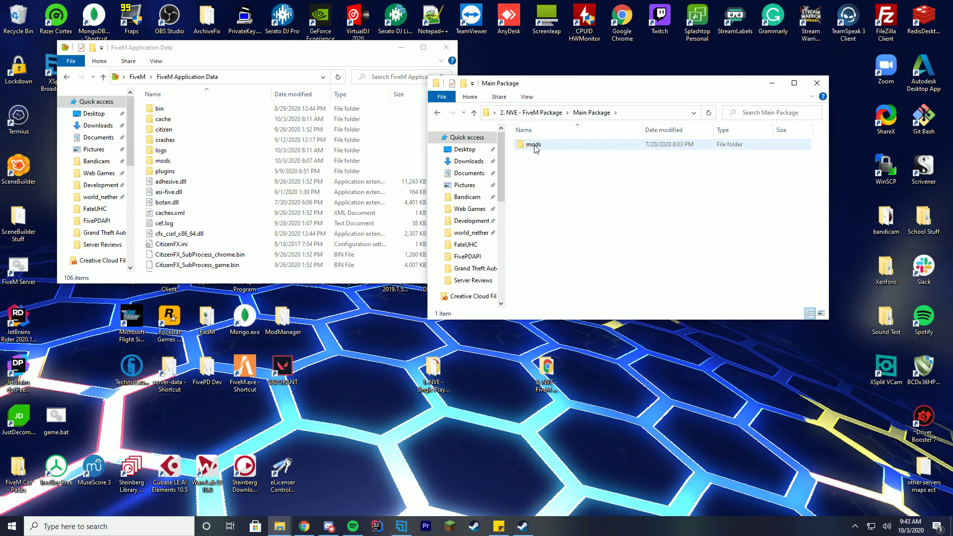
- Move the Main Package mods folder into FiveM Application Data, replacing existing files, and select its seven RPFs
left_click_drag(548, 154, 141, 158)
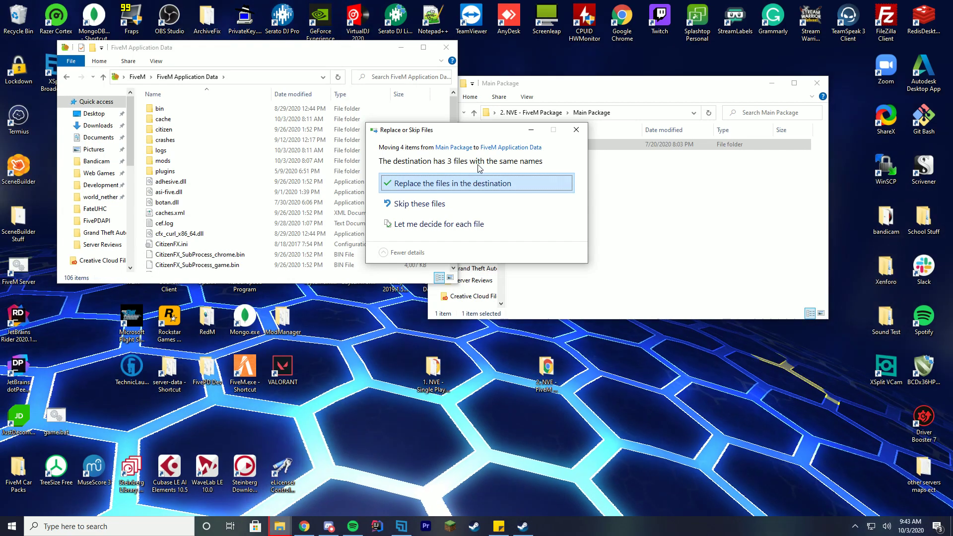
left_click(470, 187)
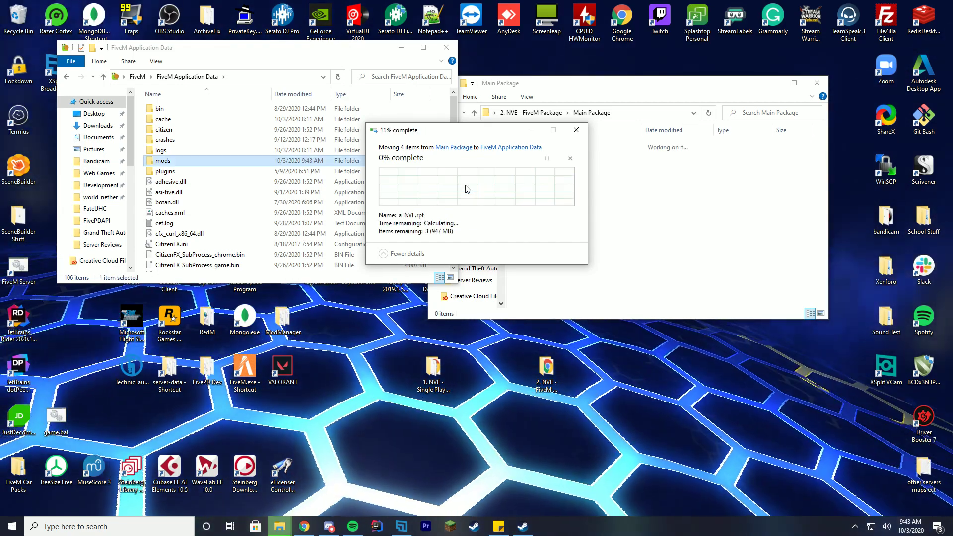
double_click(156, 164)
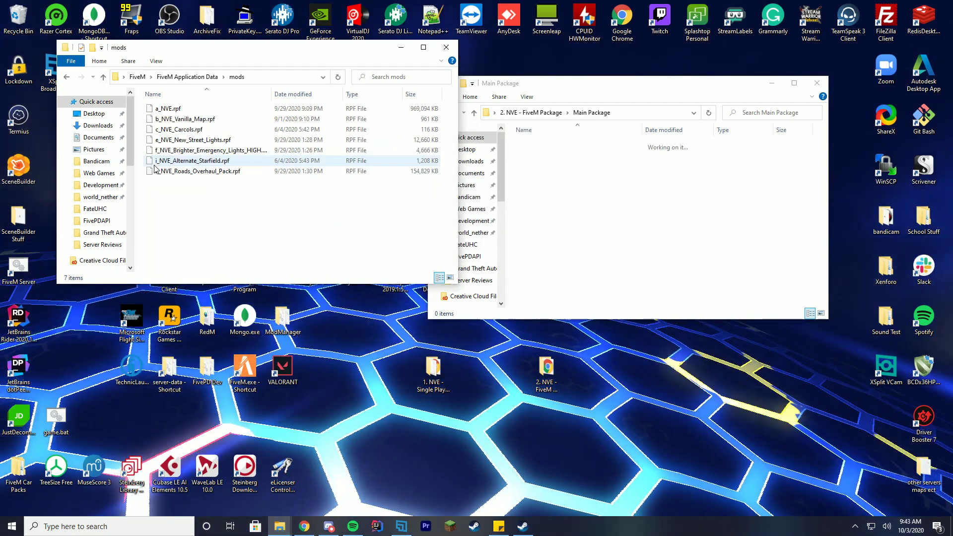
left_click_drag(185, 193, 181, 96)
left_click(298, 214)
left_click(586, 137)
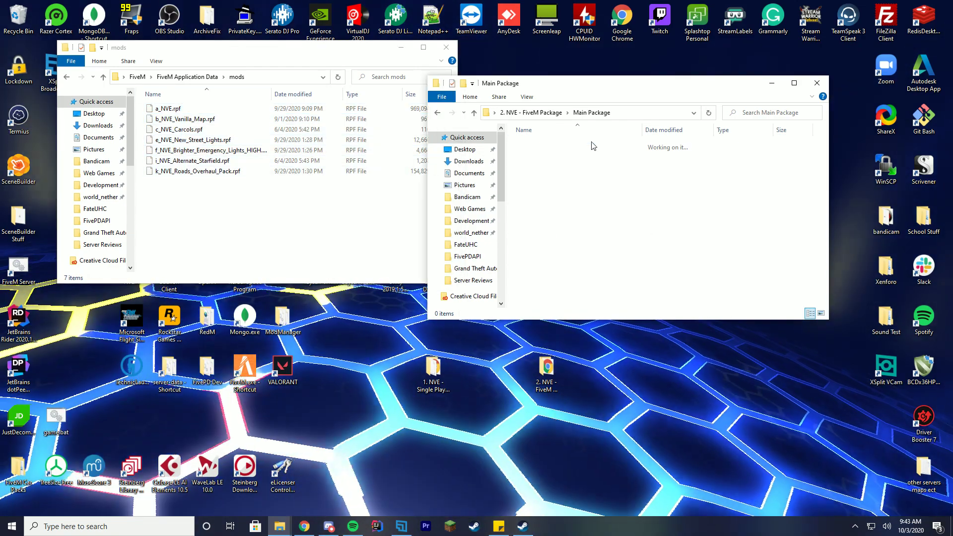
left_click(551, 114)
- Replace the mods emergency lights file with the (2) High Intensity Brighter Emergency Lights version
left_click_drag(270, 224, 272, 118)
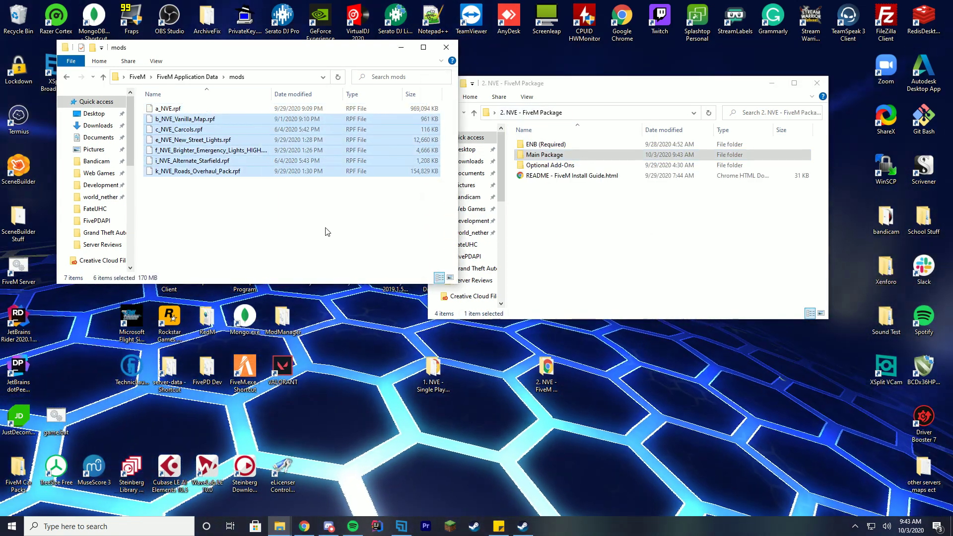
left_click(326, 233)
double_click(551, 164)
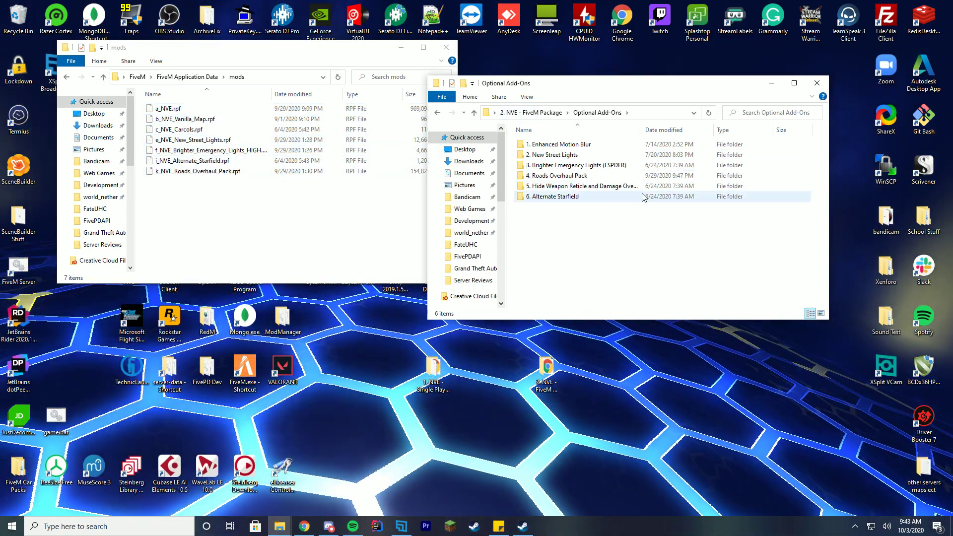
double_click(596, 165)
left_click(567, 158)
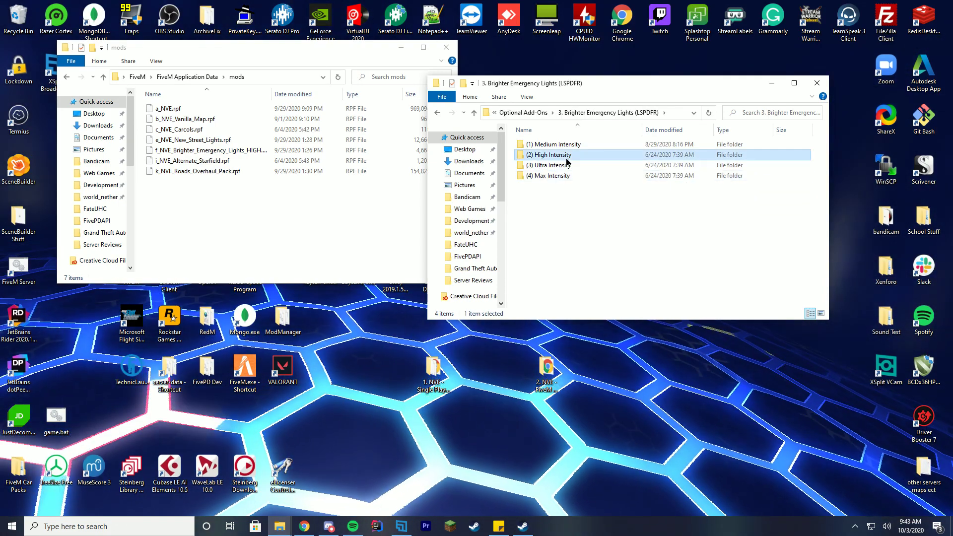
double_click(567, 157)
left_click_drag(453, 227, 275, 222)
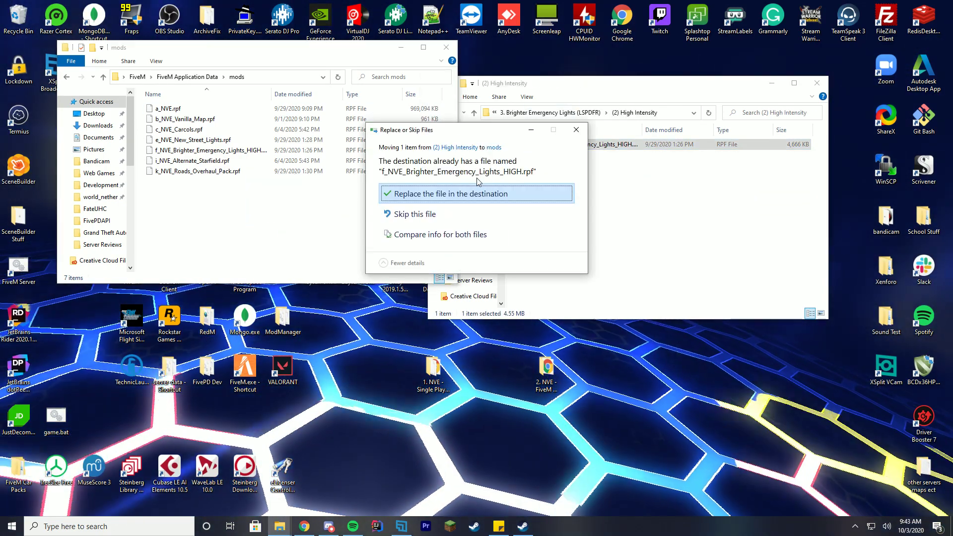
left_click(498, 189)
- Replace the street lights and roads files with the New Street Lights and Roads Overhaul Pack versions
left_click(572, 113)
left_click(522, 113)
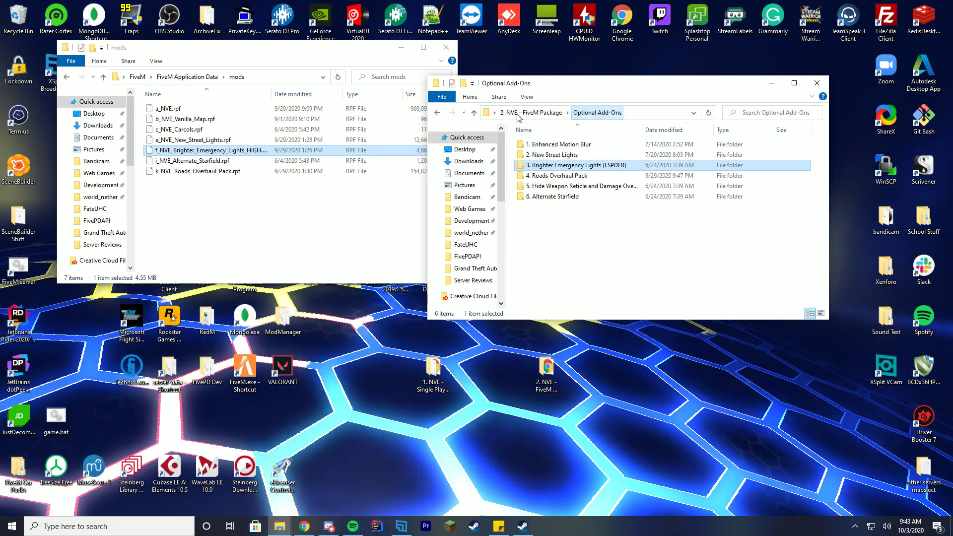
double_click(579, 155)
left_click_drag(551, 144, 248, 209)
left_click(412, 194)
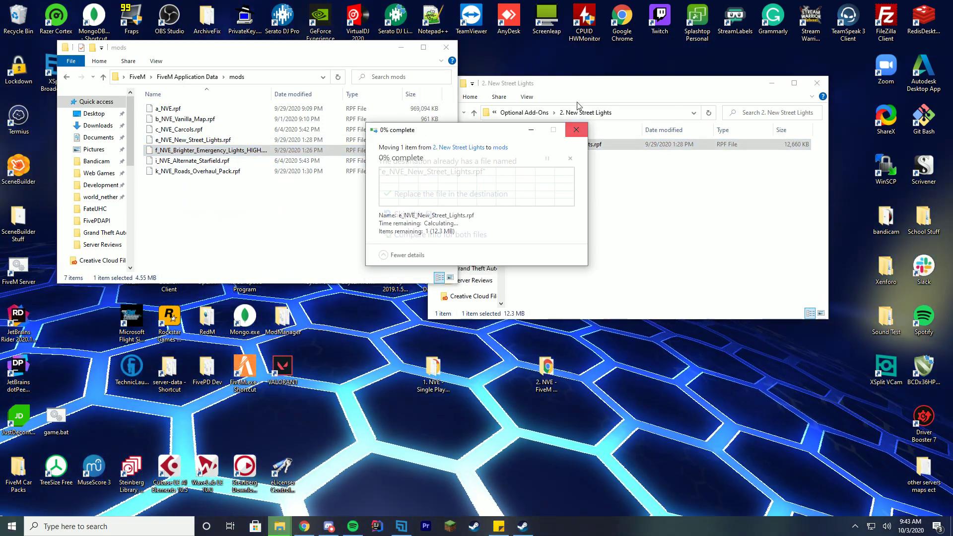
left_click(524, 113)
double_click(559, 177)
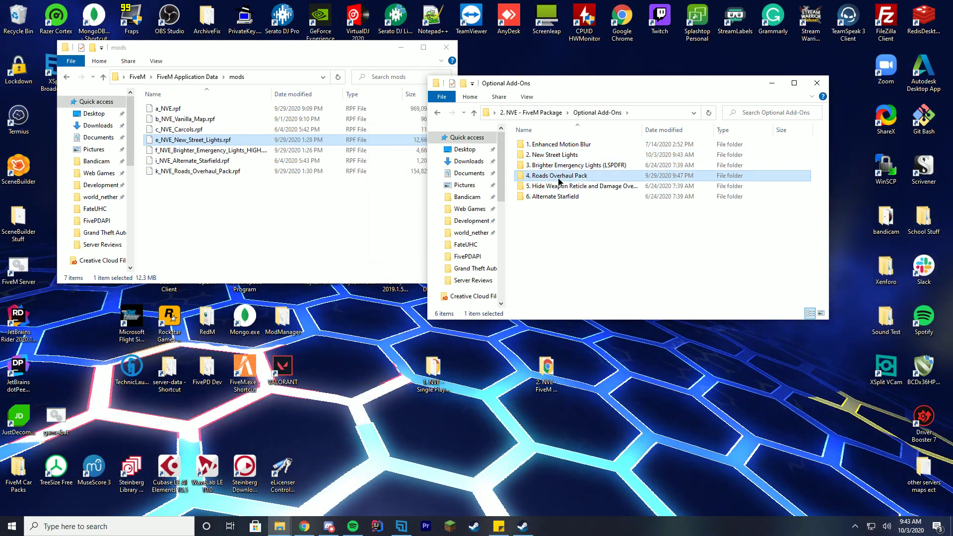
left_click_drag(555, 145, 296, 207)
left_click(438, 193)
- Replace the starfield file with the Alternate Starfield version, then close both folder windows
left_click(525, 113)
double_click(554, 197)
left_click_drag(554, 145, 298, 205)
left_click(476, 190)
left_click(823, 85)
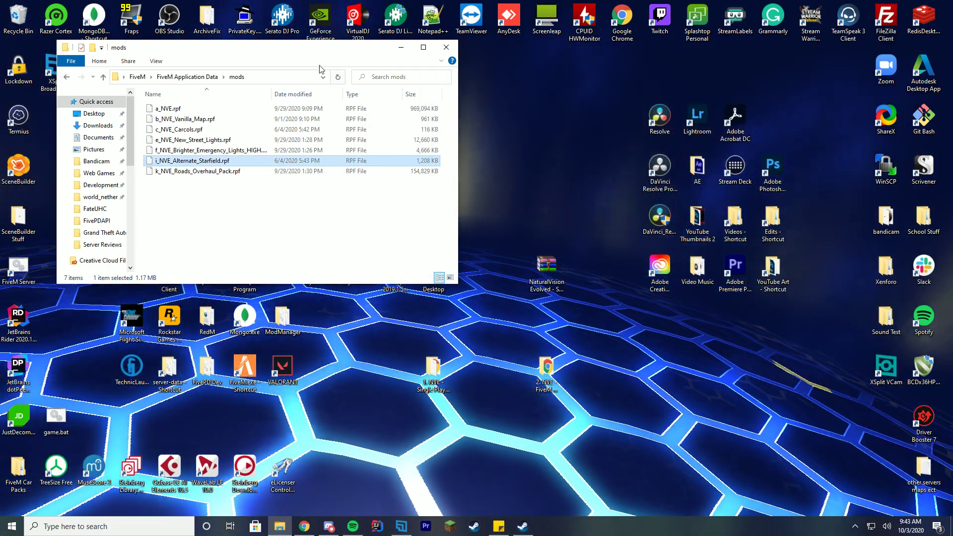
left_click_drag(301, 54, 541, 94)
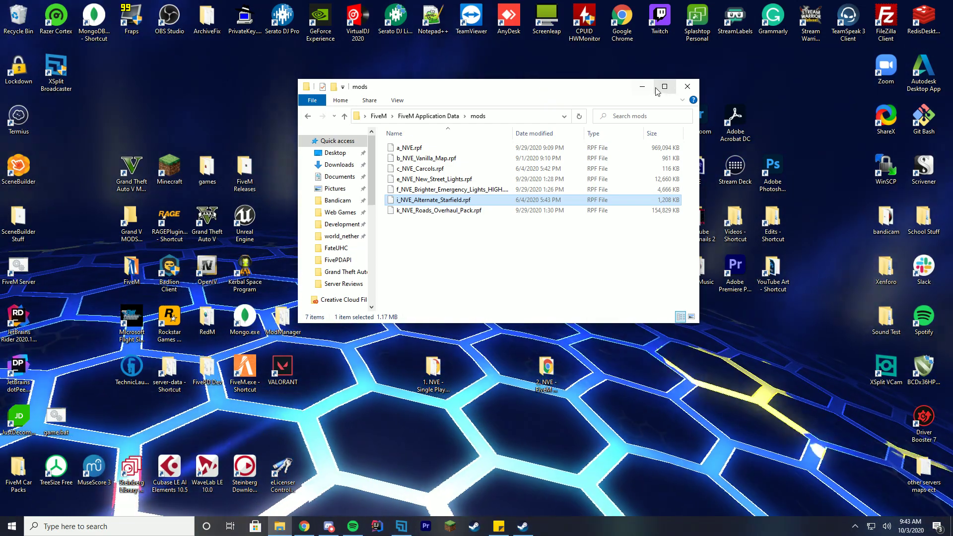
left_click(688, 86)
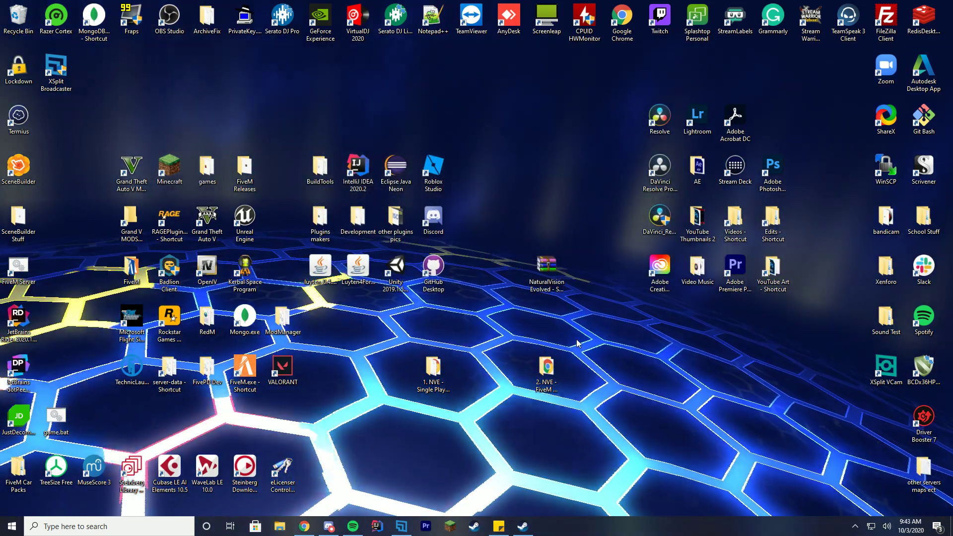
- Launch Grand Theft Auto V from the Steam library, confirm the launch option, and minimize Steam
left_click(523, 527)
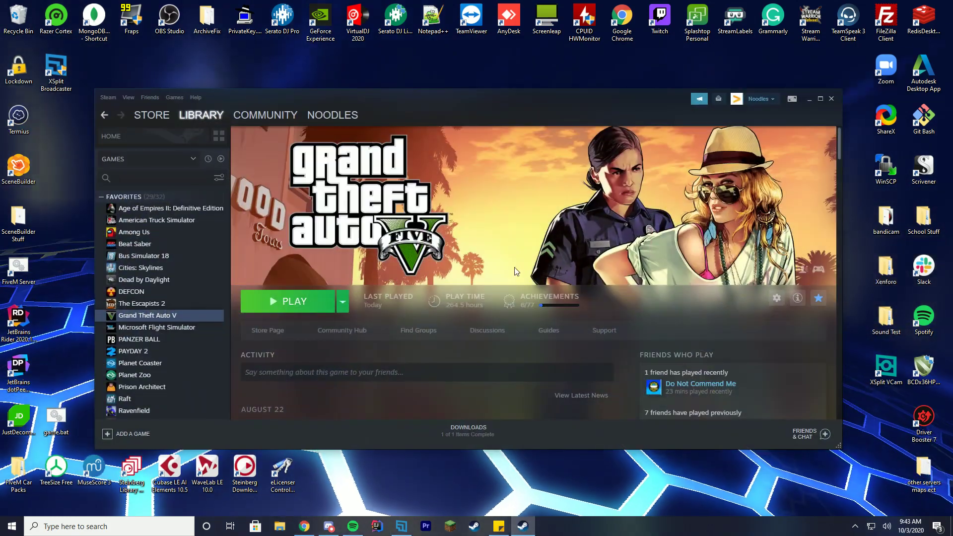
left_click(293, 301)
left_click(504, 289)
left_click(809, 99)
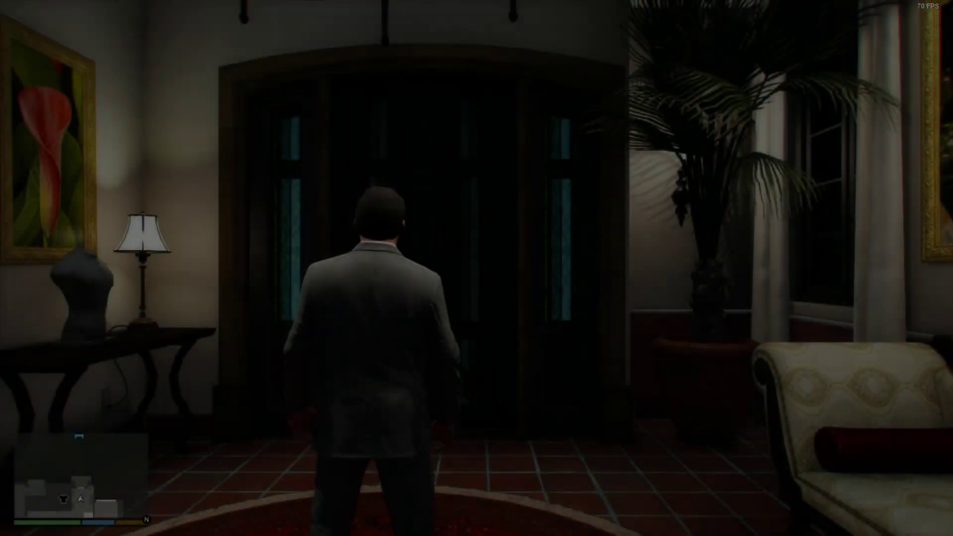
- Walk the character out the front doors onto the rainy driveway near the blue car
key("w")
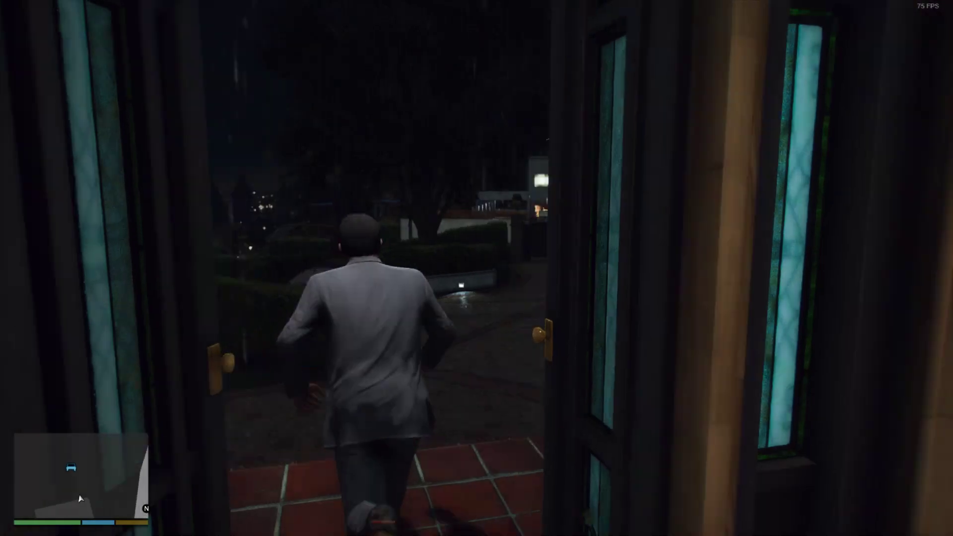
key("a")
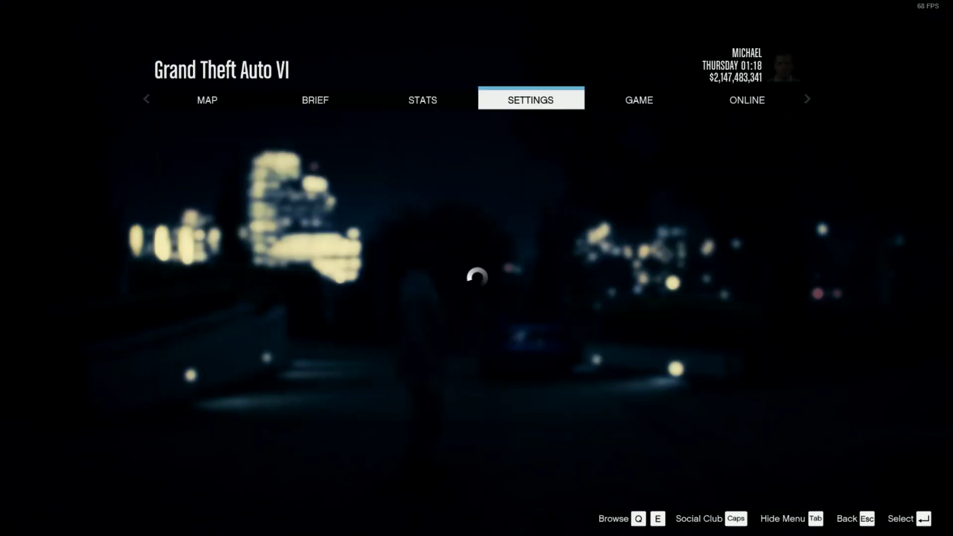
- Browse the Display, Graphics and Advanced Graphics settings categories
key("Return")
key("Down")
key("Down")
key("Down")
key("Down")
key("Down")
key("Down")
key("Down")
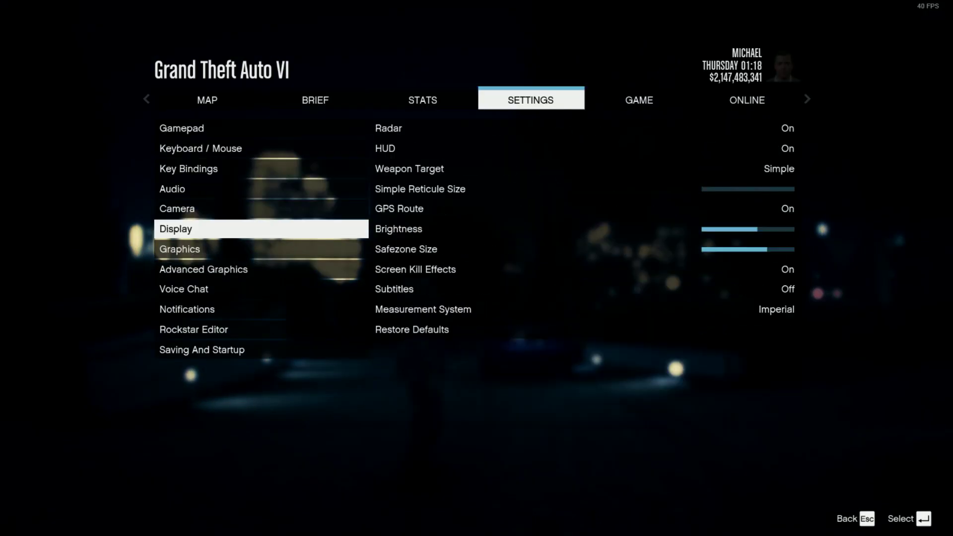
key("Up")
key("Up")
key("Down")
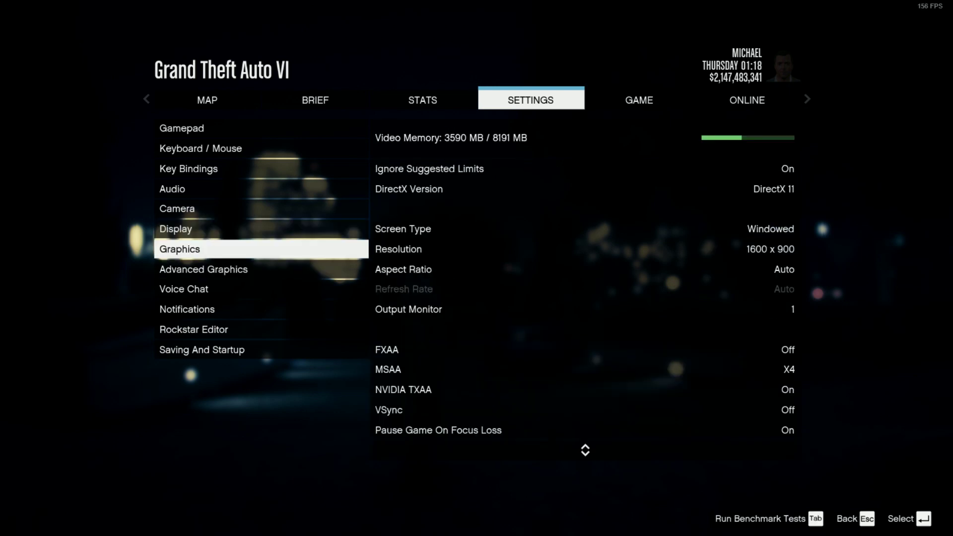
key("Down")
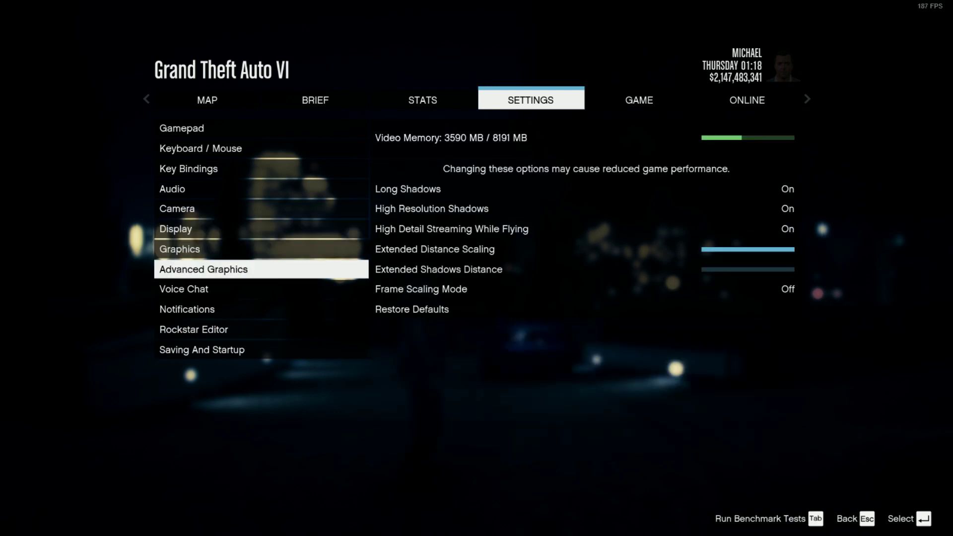
key("Up")
- Scroll the Graphics options down to confirm Post FX is Ultra, then resume gameplay
key("Return")
key("Down")
key("Down")
key("Down")
key("Down")
key("Down")
key("Down")
key("Down")
key("Down")
key("Down")
key("Down")
key("Down")
key("Down")
key("Down")
key("Down")
key("Down")
key("Down")
key("Down")
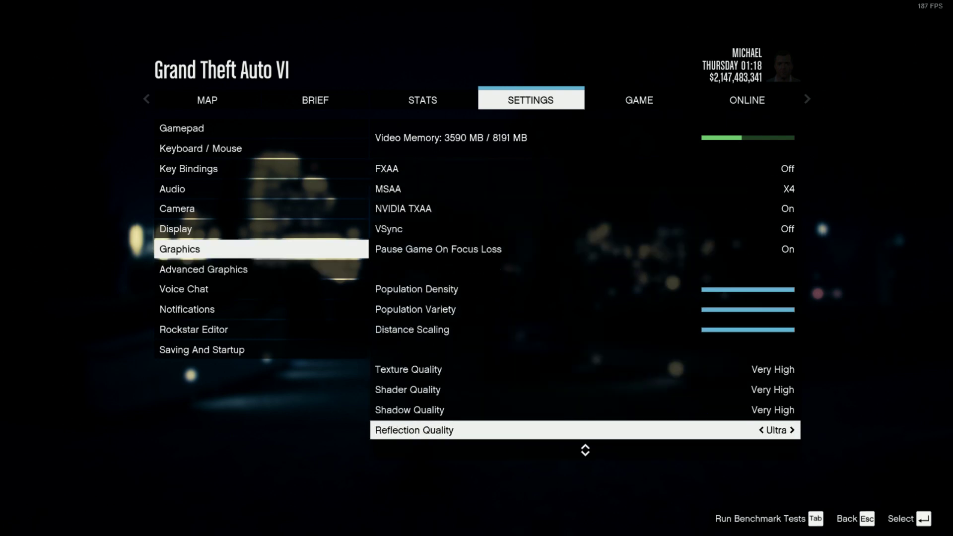
key("Up")
key("Down")
key("Down")
key("Down")
key("Down")
key("Down")
key("Down")
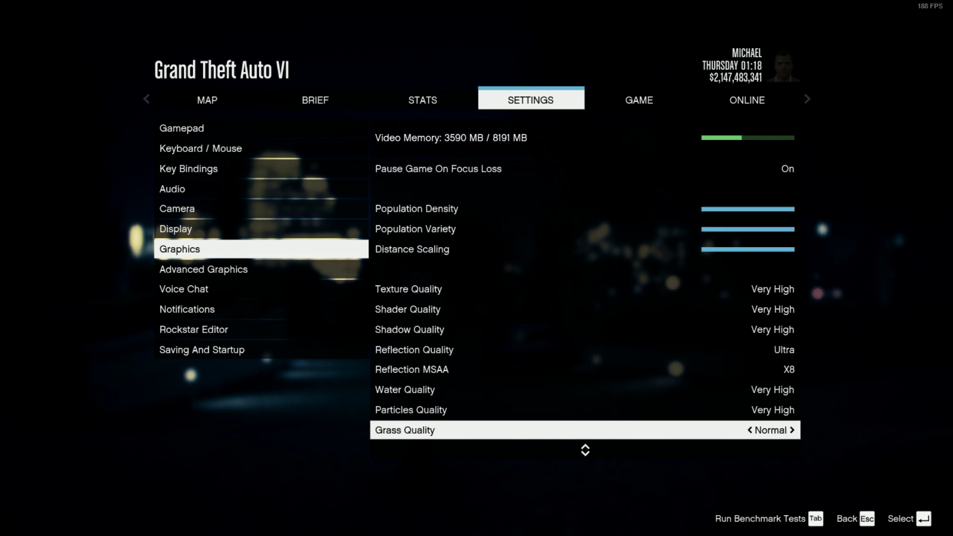
key("Down")
key("Down")
key("Up")
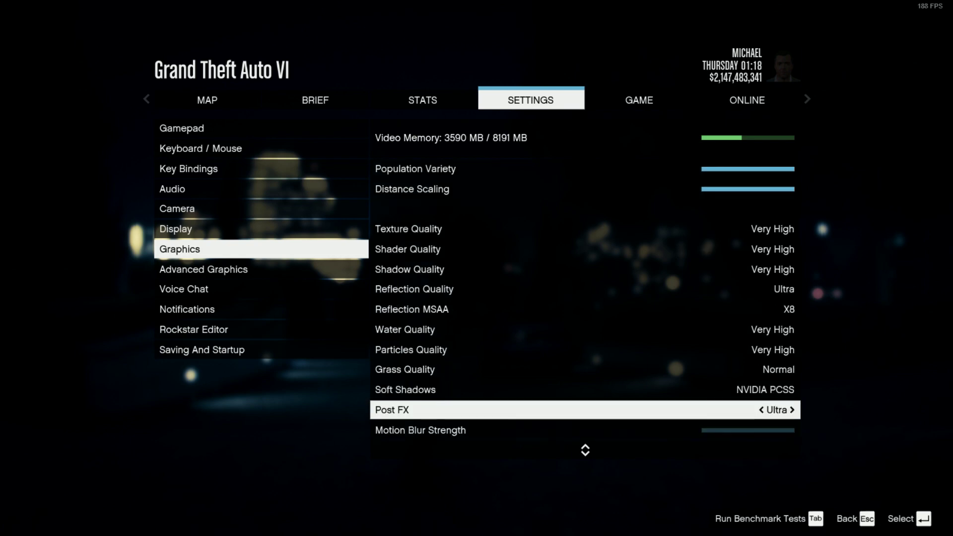
key("Escape")
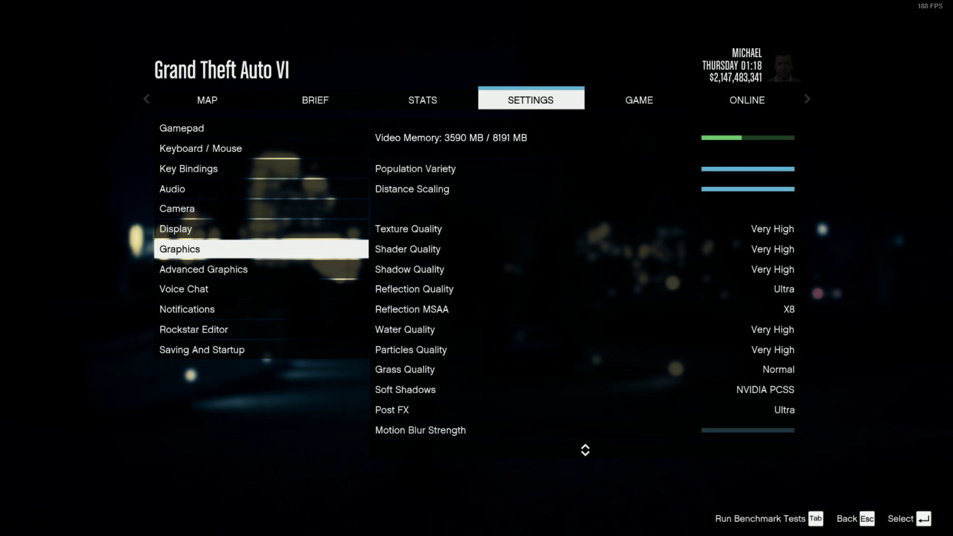
key("Escape")
- Get into the blue Obey Tailgater and set the trainer weather to Extra Sunny
key("w")
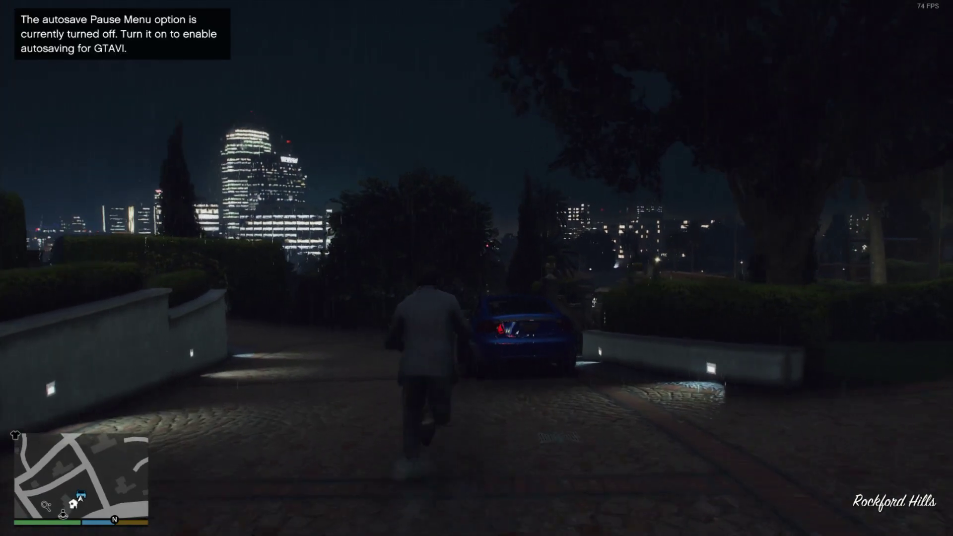
key("f")
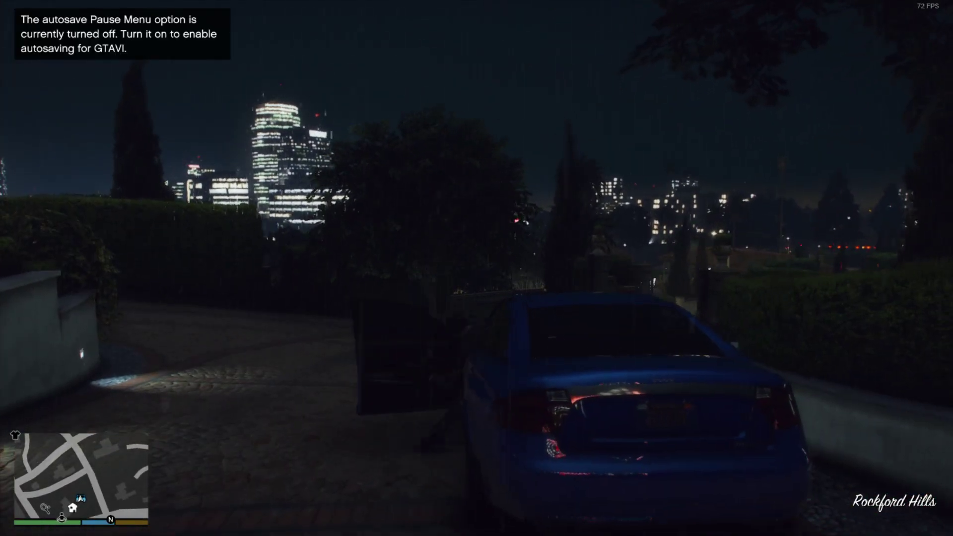
key("w")
key("F4")
key("w")
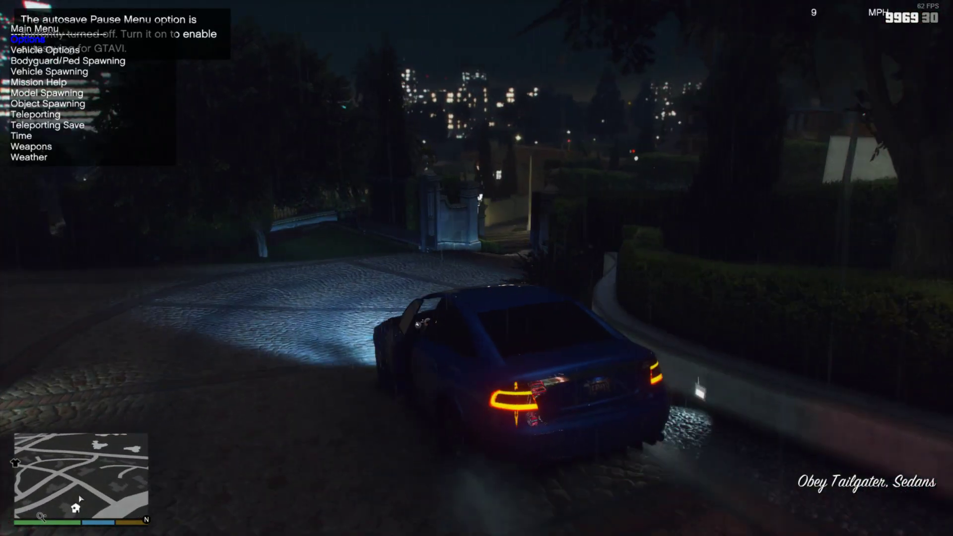
key("Down")
key("Down")
key("Down")
key("Down")
key("Down")
key("Down")
key("Down")
key("Down")
key("Down")
key("Down")
key("Down")
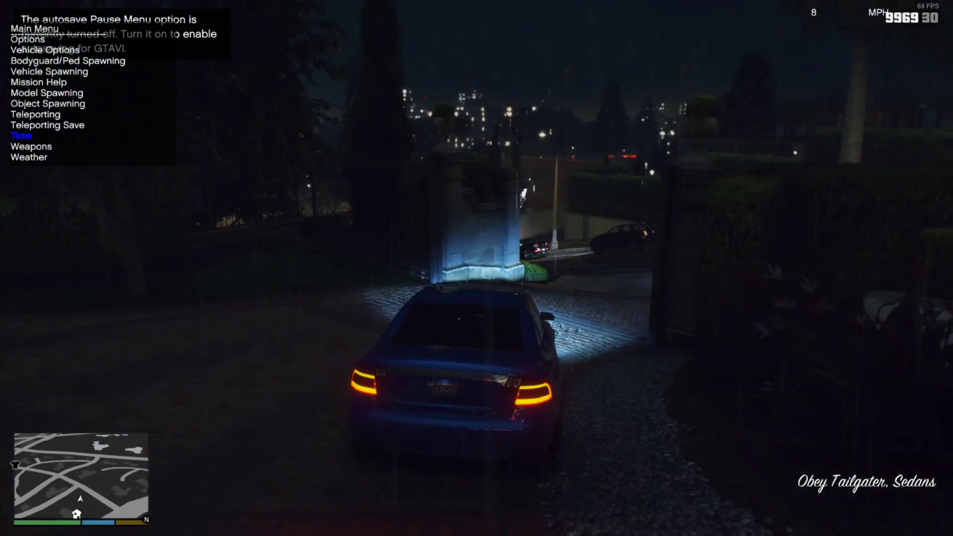
key("Return")
key("Return")
key("BackSpace")
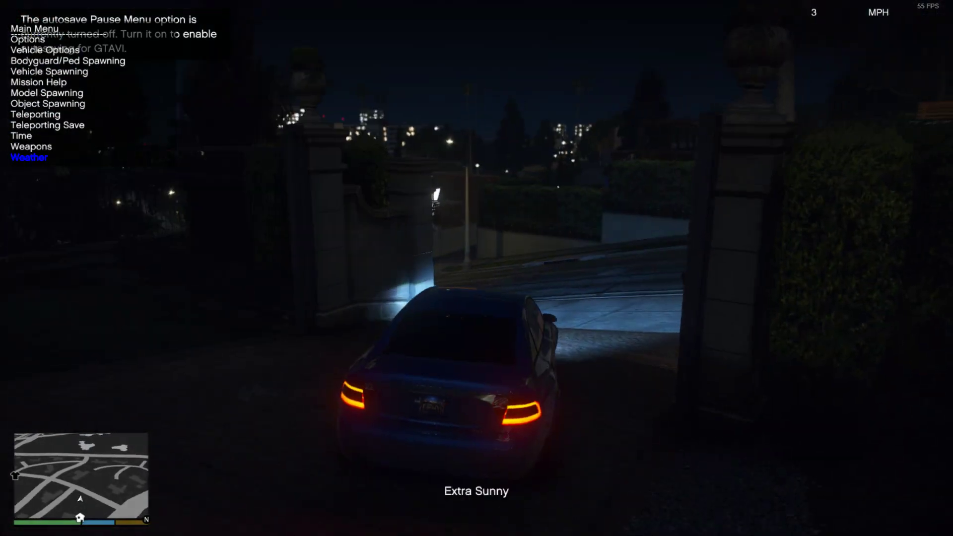
- Set the trainer time to Noon (12) and drive out the gate onto Spanish Ave
key("w")
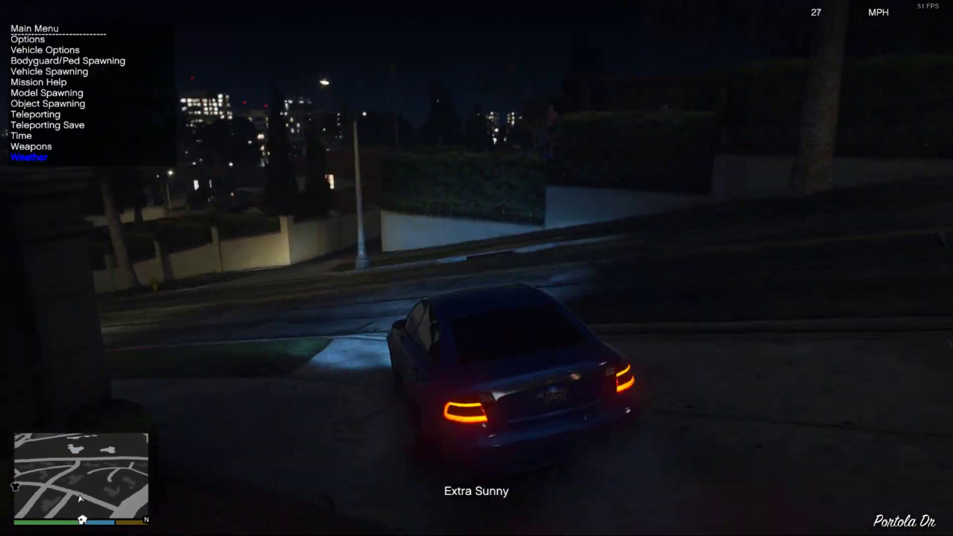
key("Down")
key("Down")
key("Down")
key("Down")
key("Down")
key("Down")
key("Down")
key("Down")
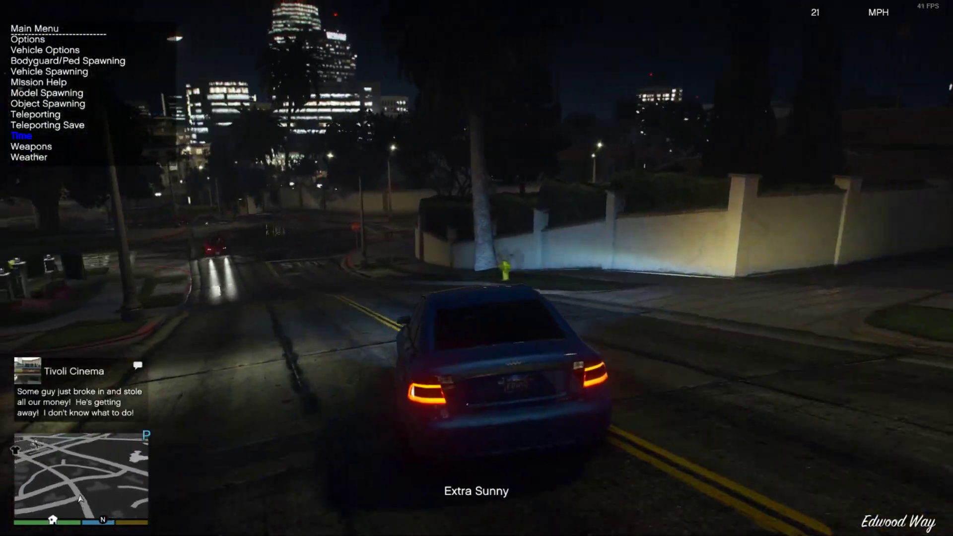
key("Return")
key("Down")
key("Down")
key("Return")
key("BackSpace")
key("BackSpace")
key("a")
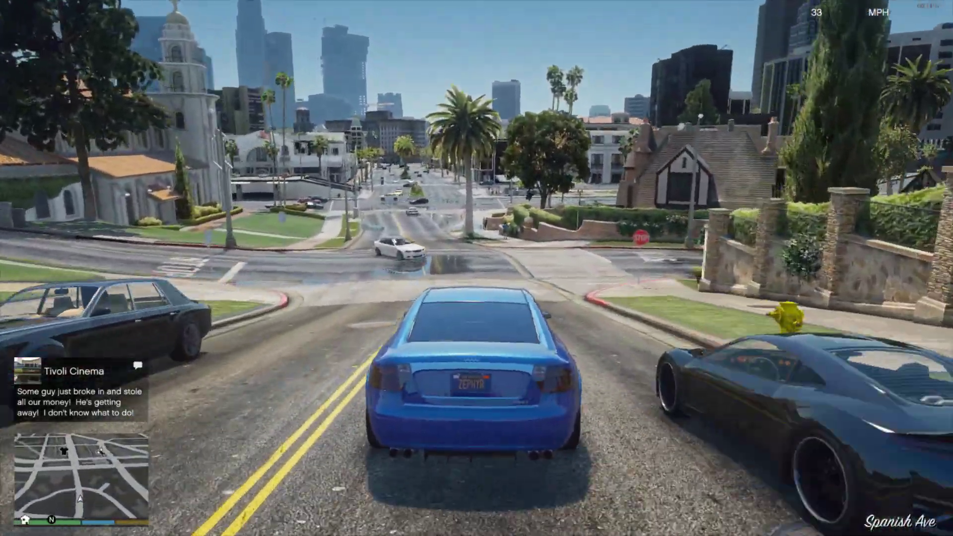
- Drive along South Boulevard Del Perro, Eastbourne Way and Mad Wayne Thunder Dr onto Heritage Way
key("w")
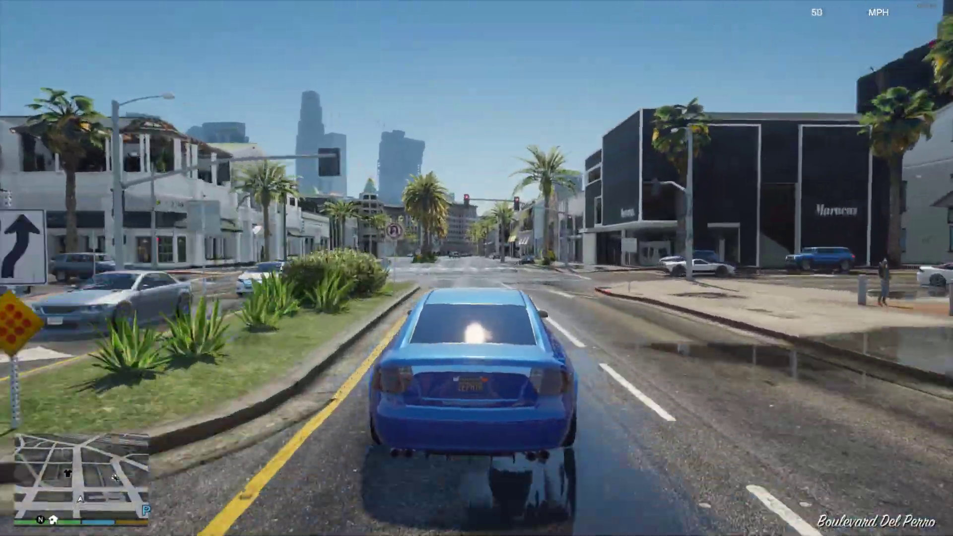
key("w")
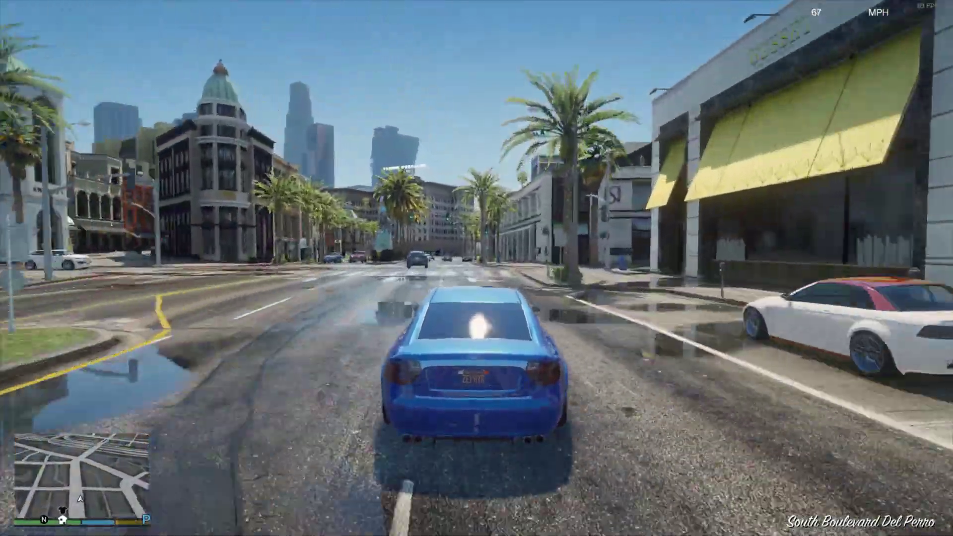
key("d")
key("space")
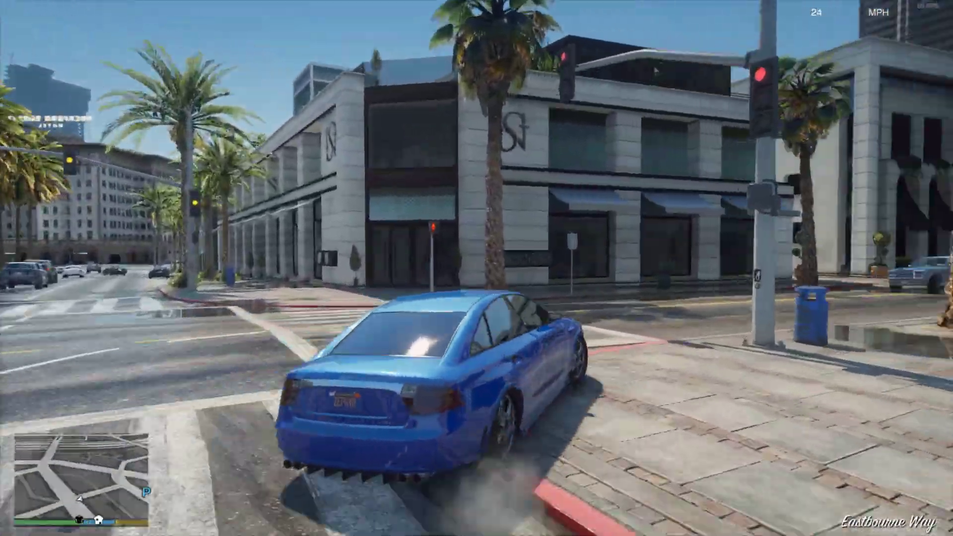
key("w")
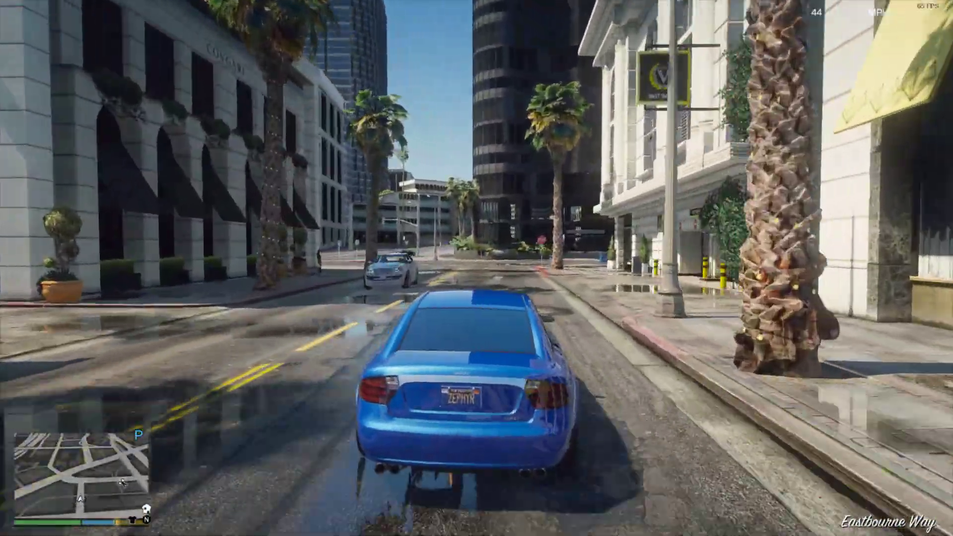
key("a")
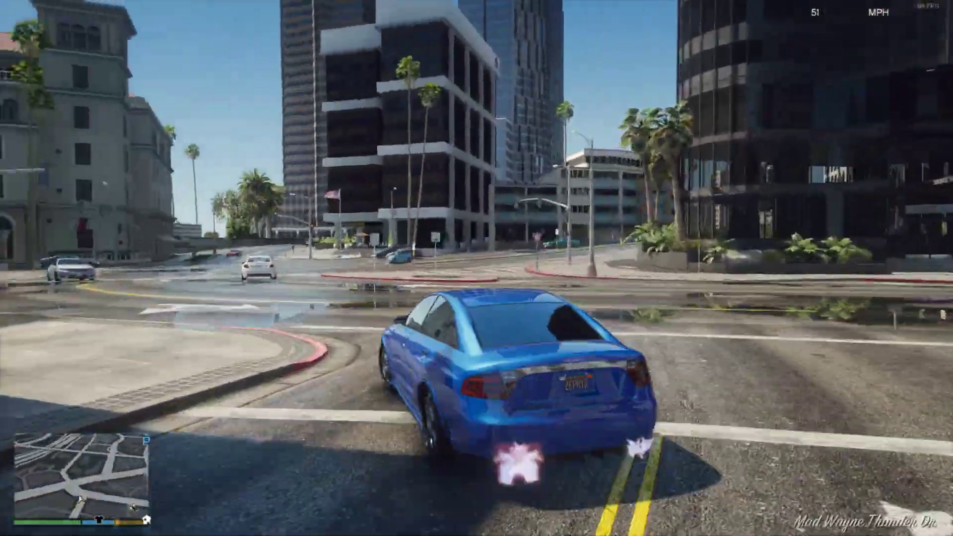
key("a")
key("w")
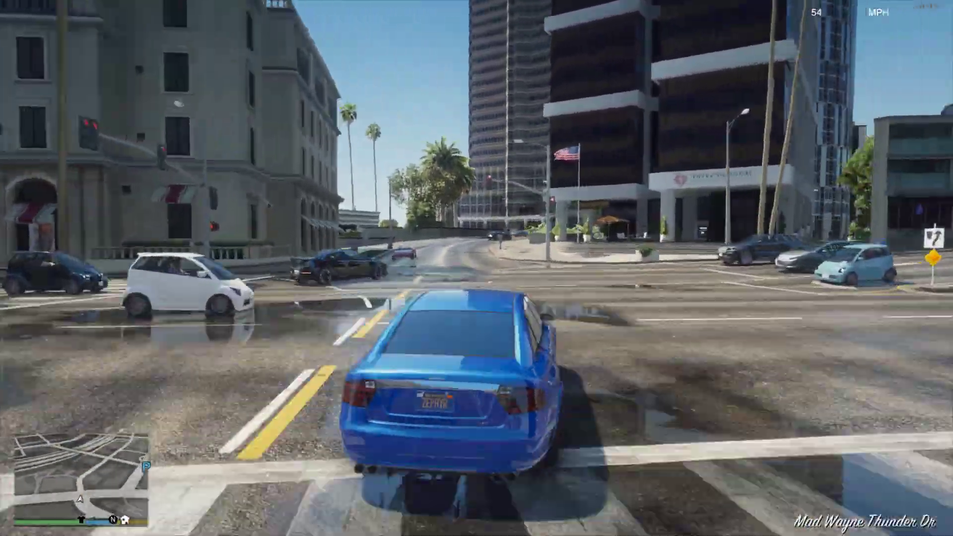
key("a")
key("w")
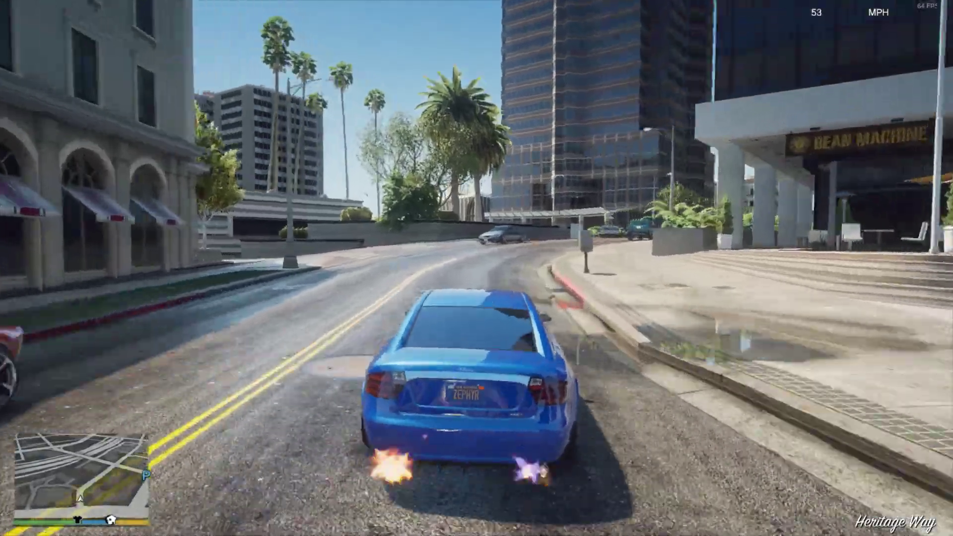
key("w")
key("d")
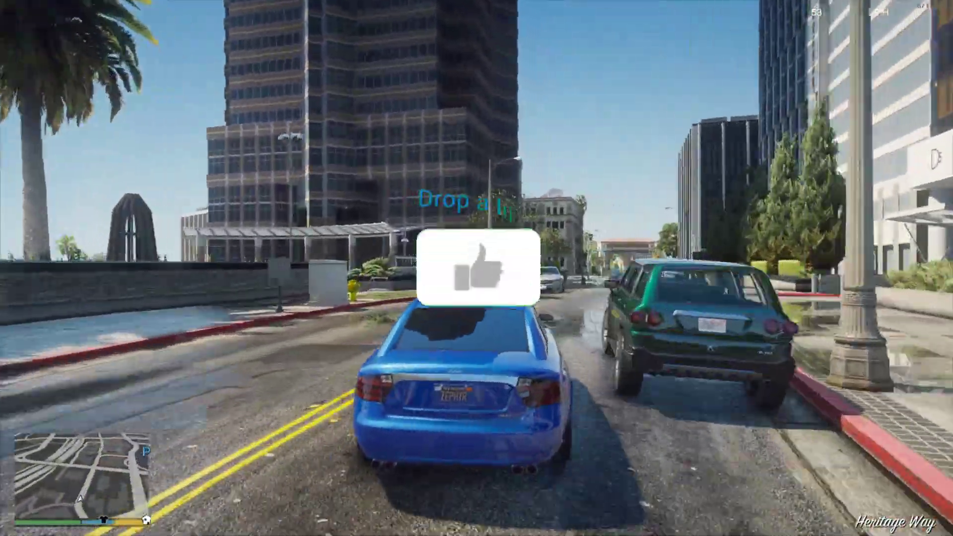
key("w")
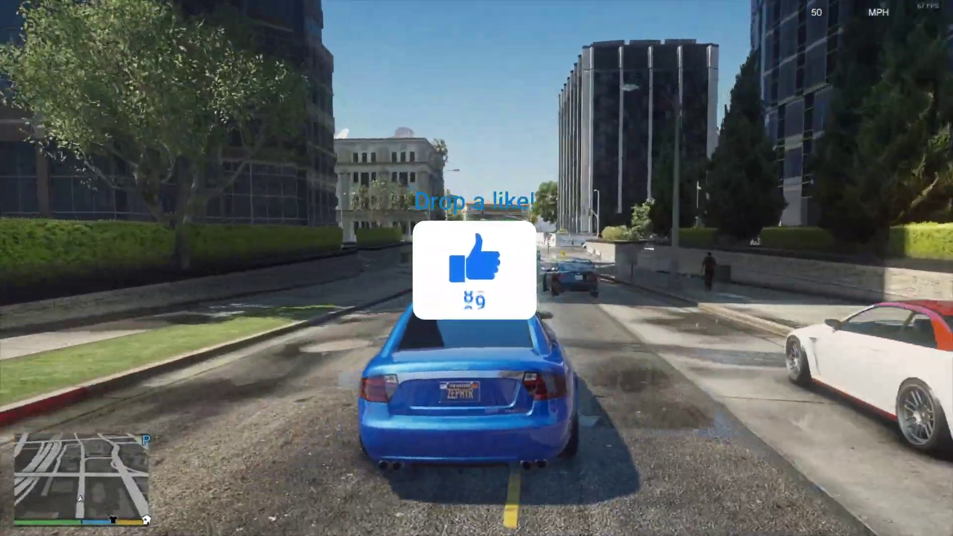
key("w")
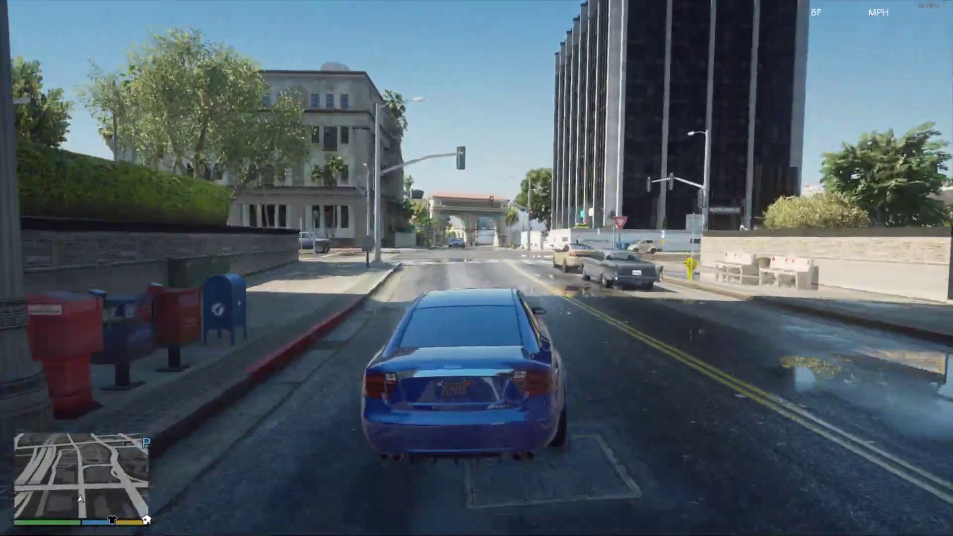
- Drive via Movie Star Way and San Andreas Ave into Vespucci Canals on South Rockford Dr
key("w")
key("a")
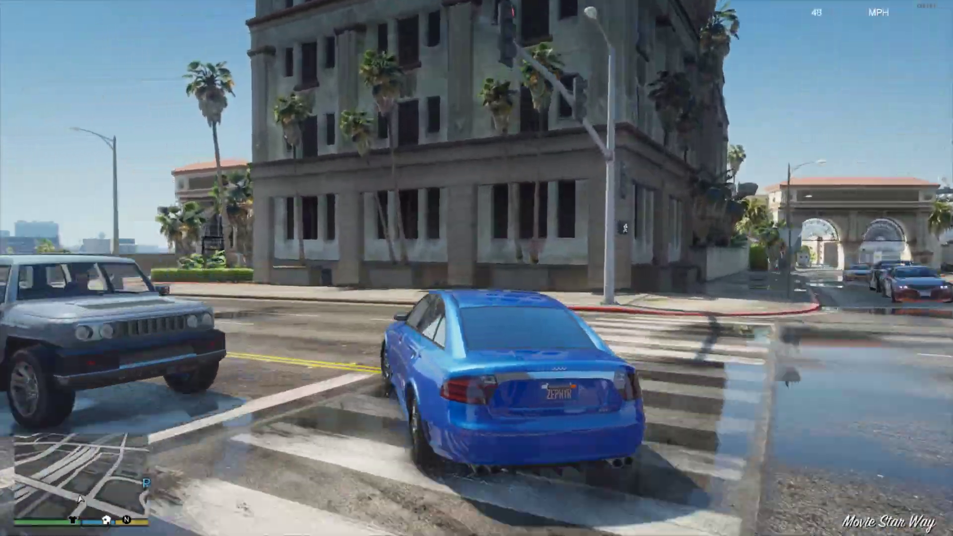
key("w")
key("a")
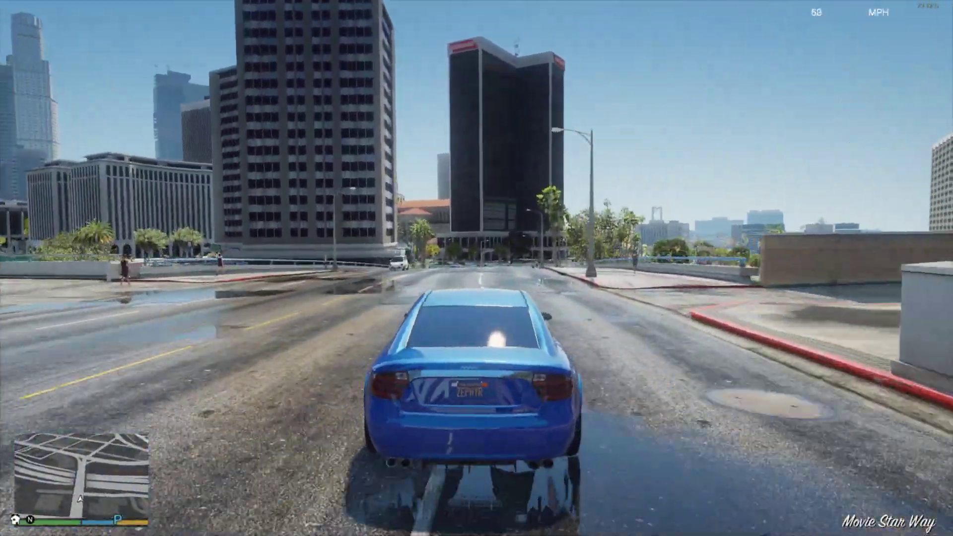
key("w")
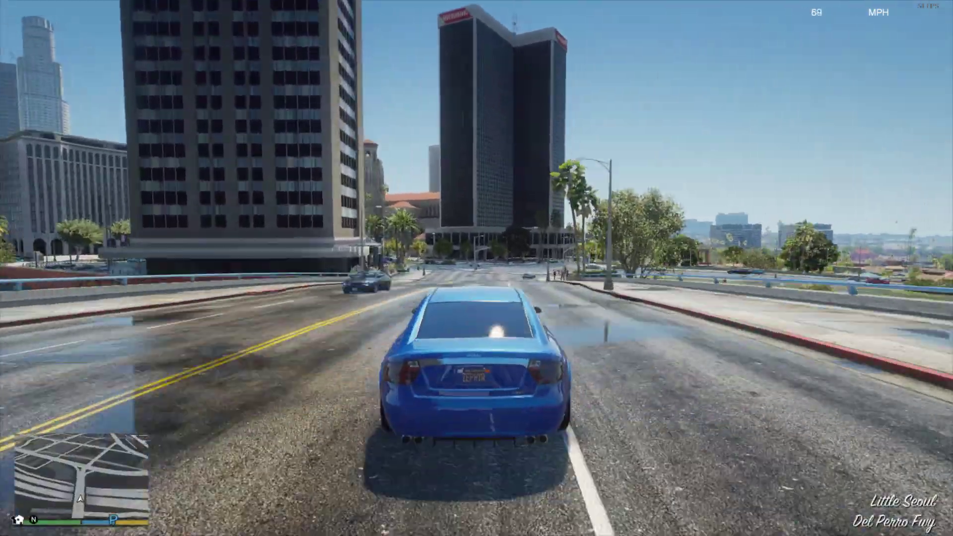
key("w")
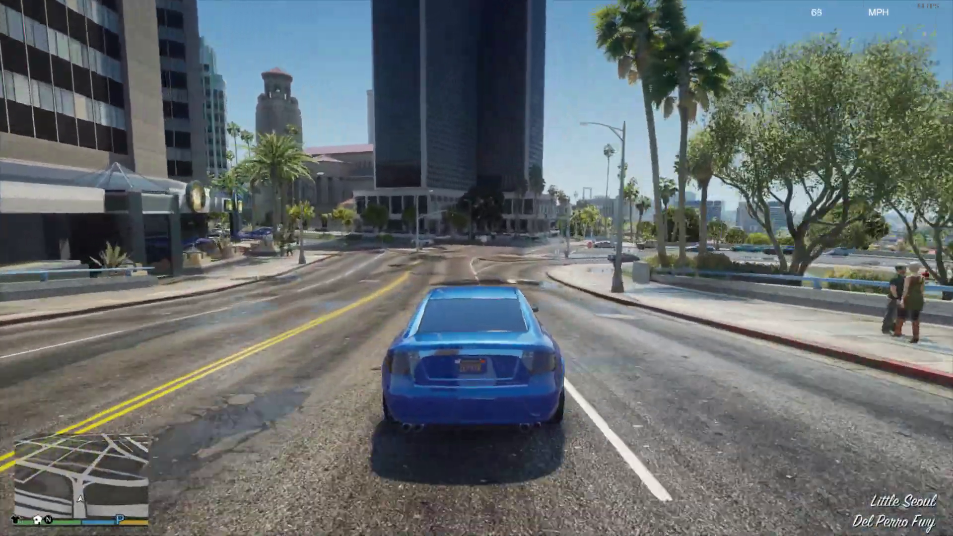
key("s")
key("d")
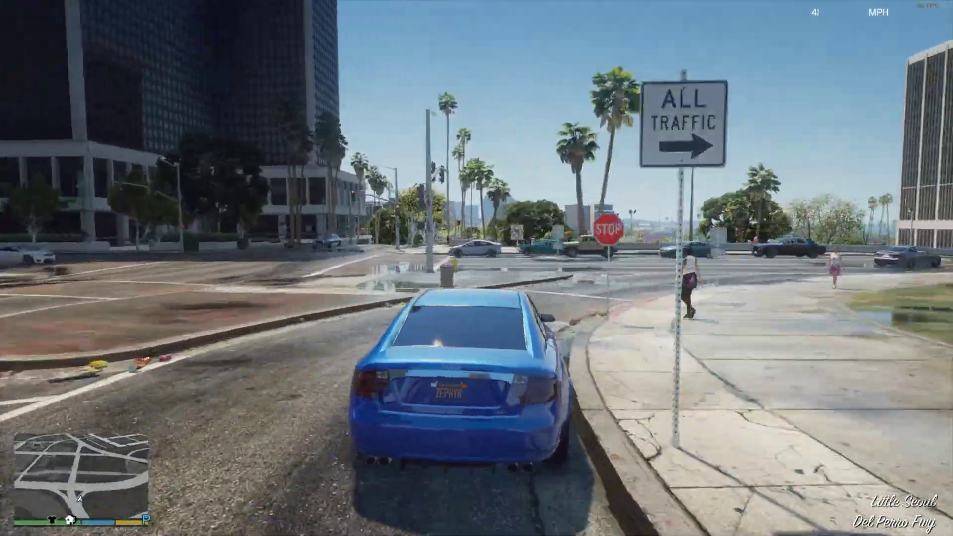
key("d")
key("w")
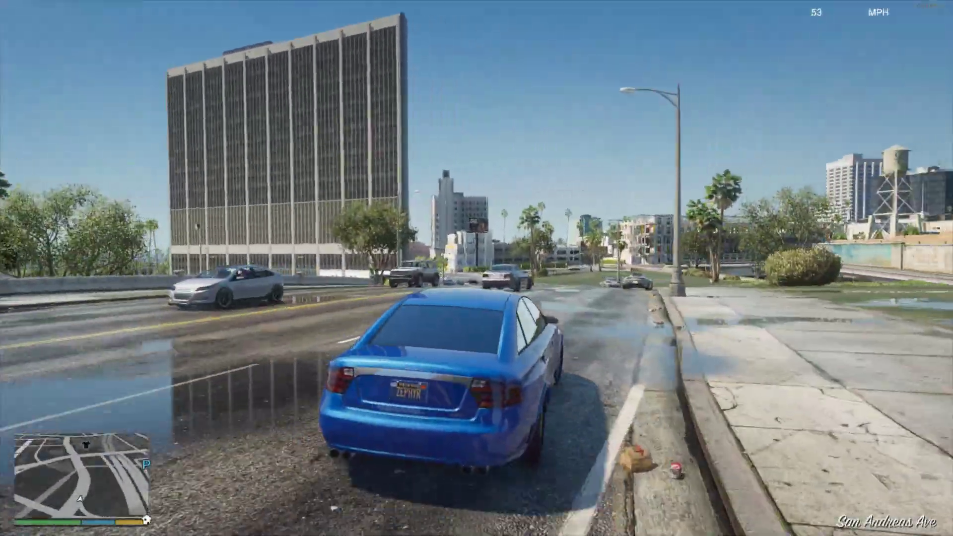
key("w")
key("w")
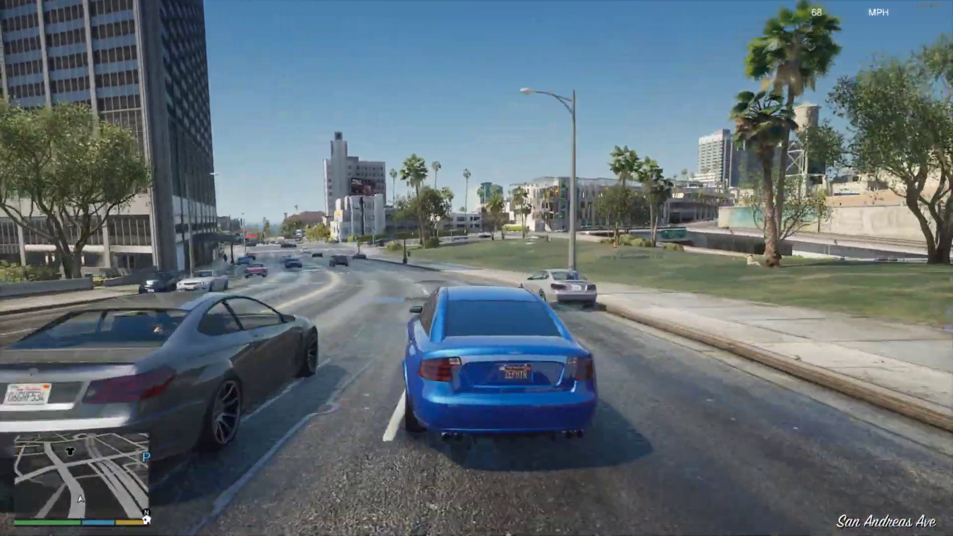
key("w")
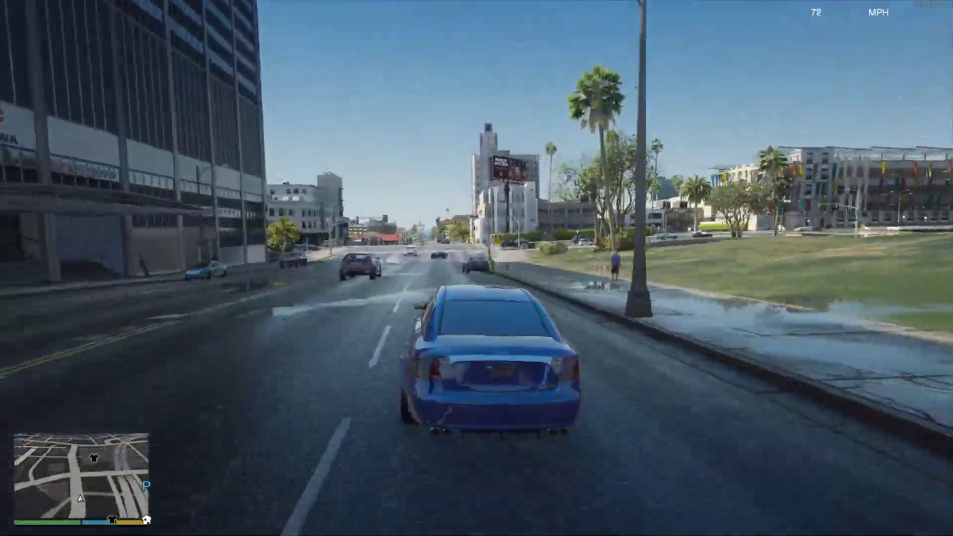
key("w")
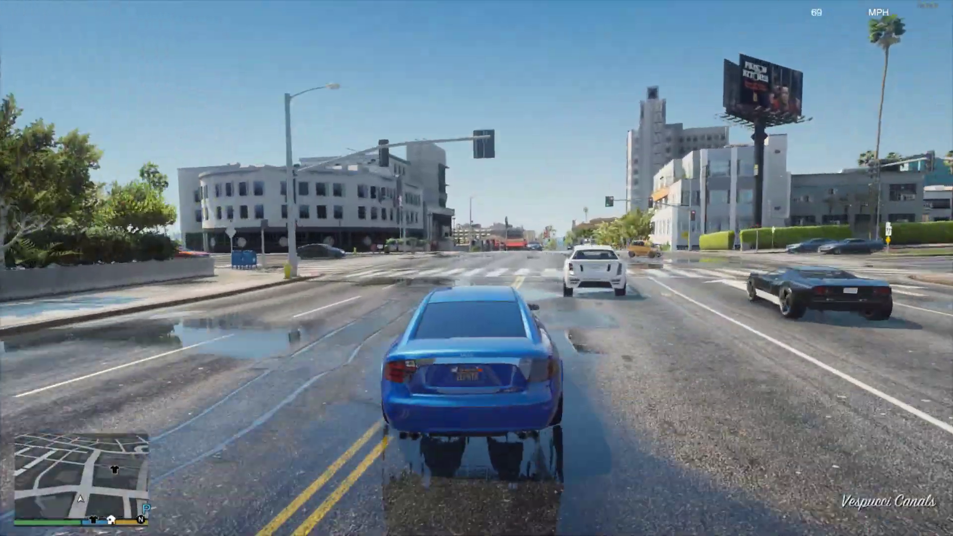
key("w")
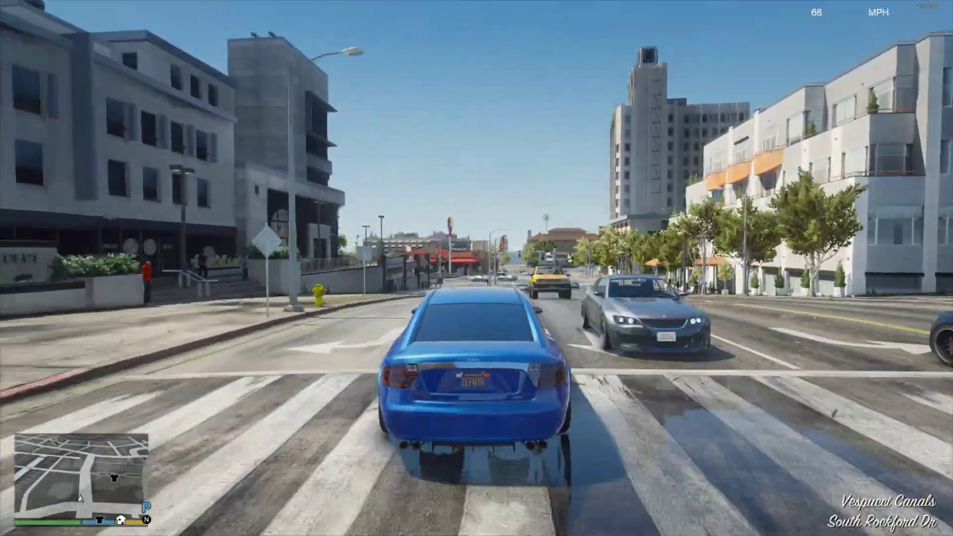
key("w")
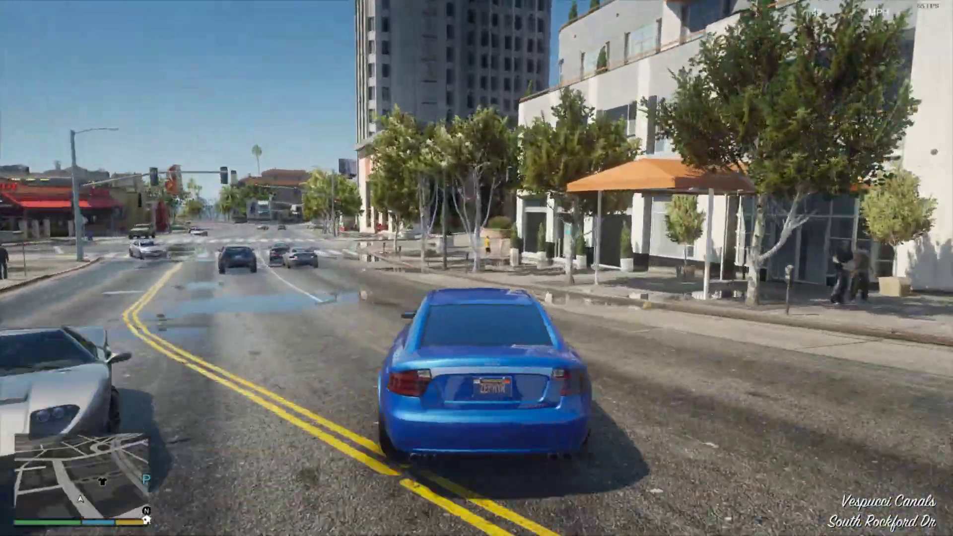